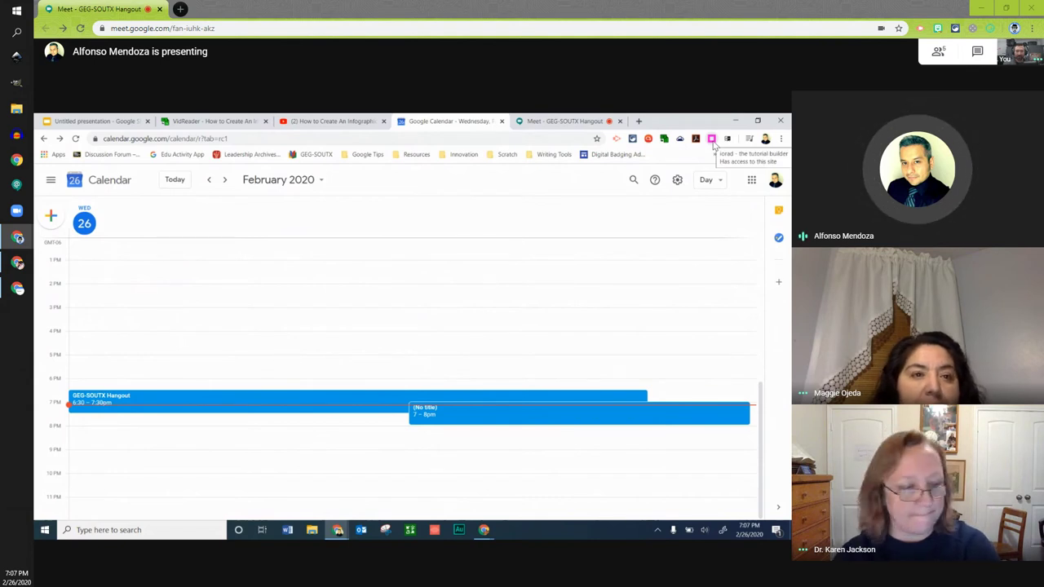
Start a new iorad tutorial capture on the Google Calendar page
left_click(711, 139)
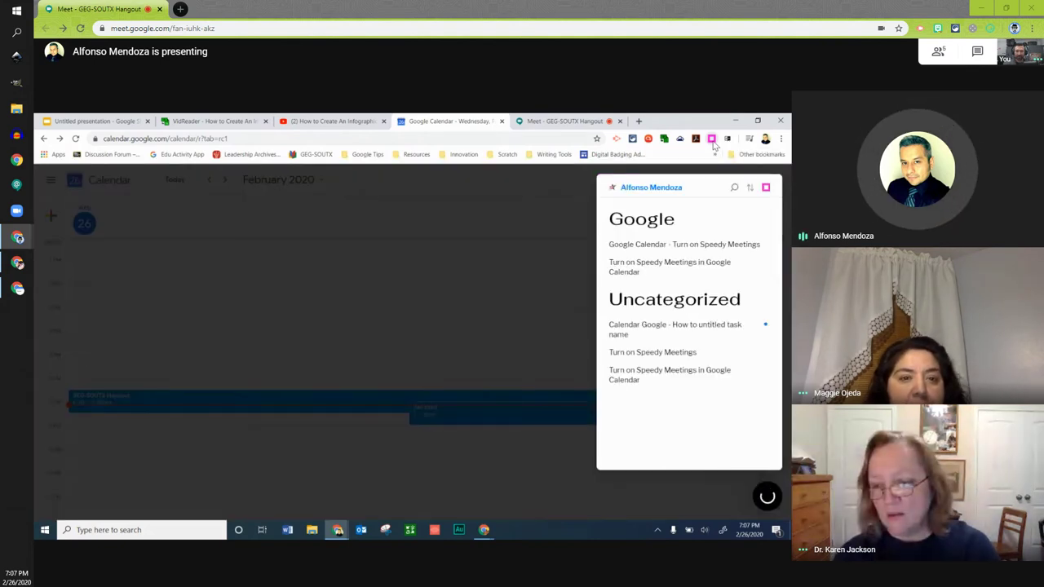
left_click(765, 188)
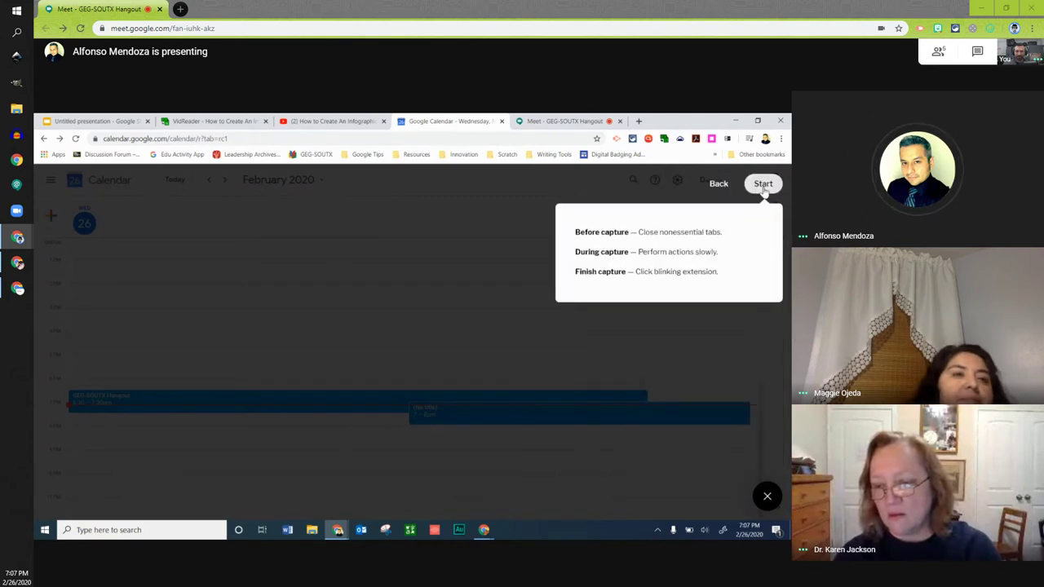
left_click(762, 184)
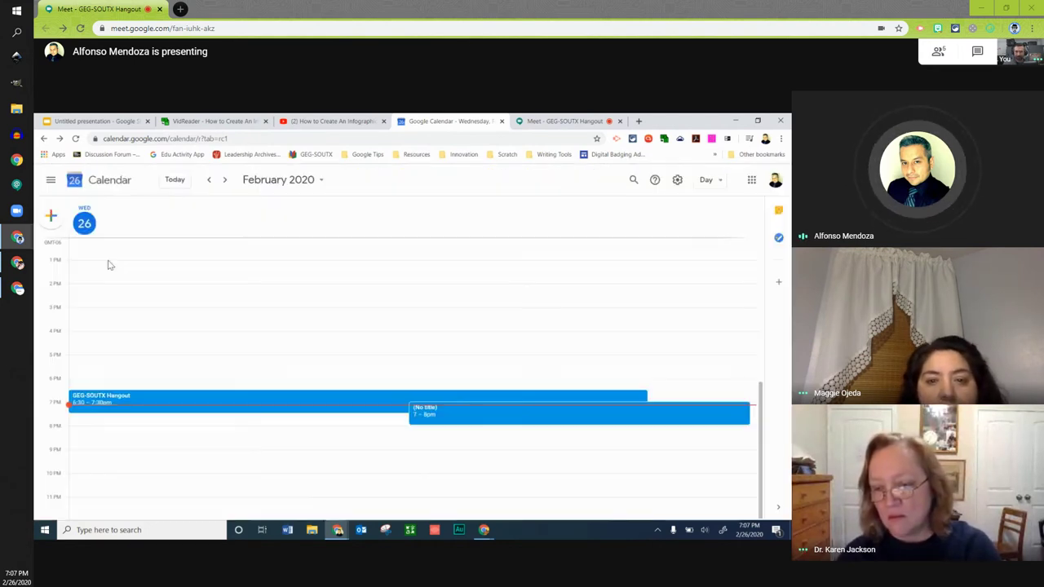
Create a calendar event titled "Demo" and set its date to Feb 27, 2020
left_click(50, 220)
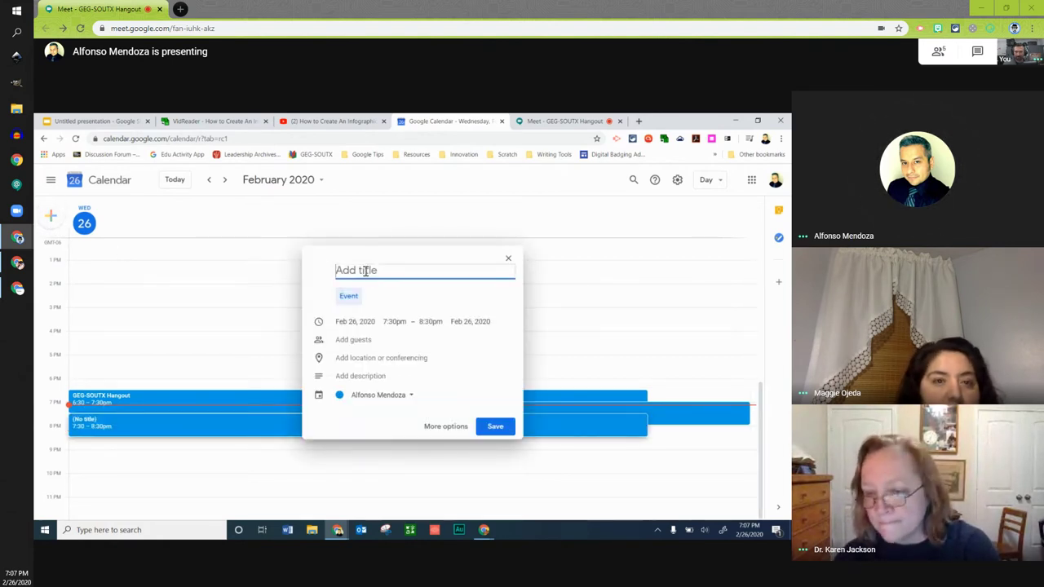
type("Demo")
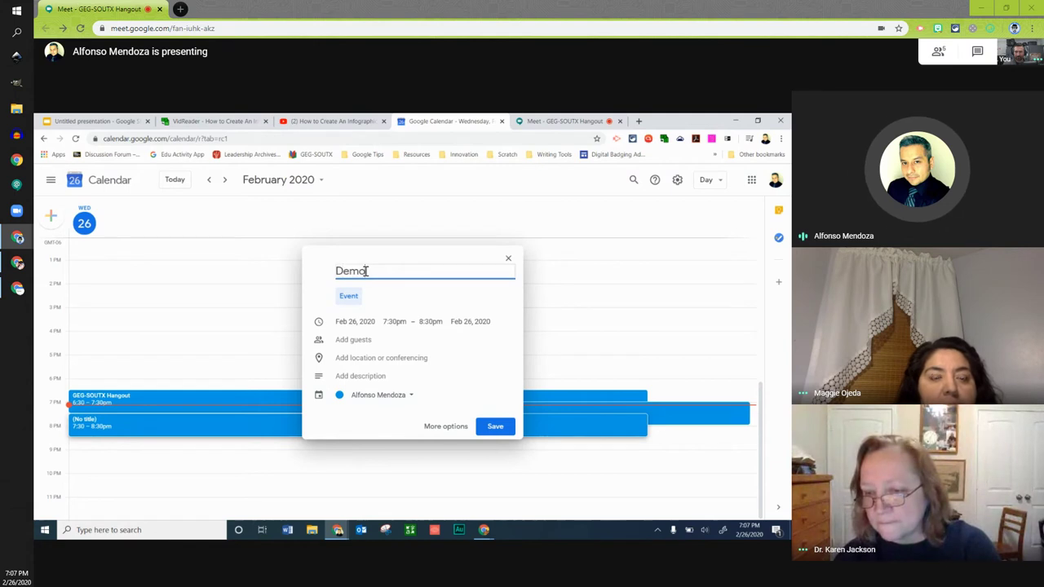
left_click(366, 323)
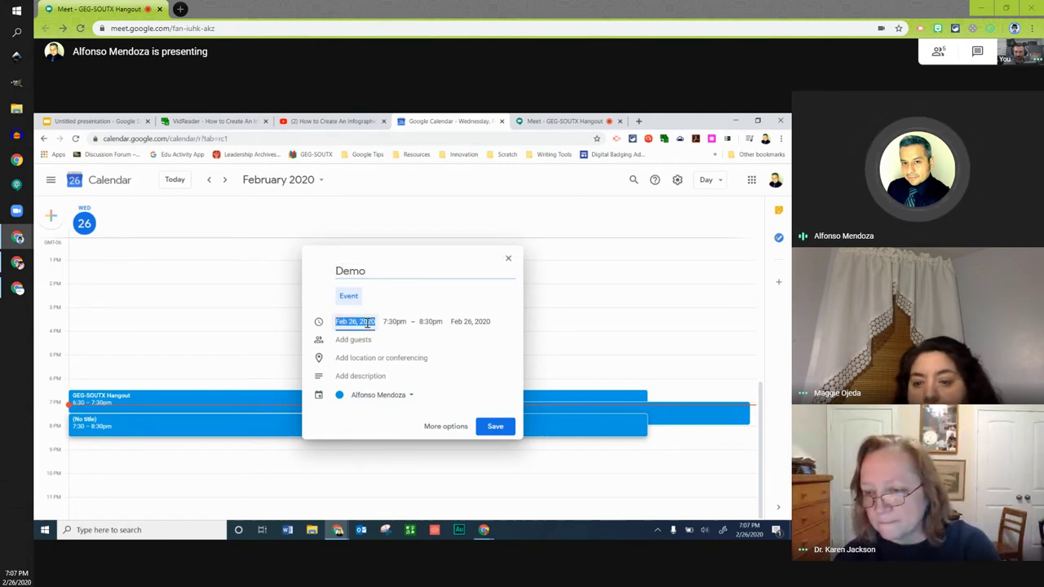
left_click(419, 427)
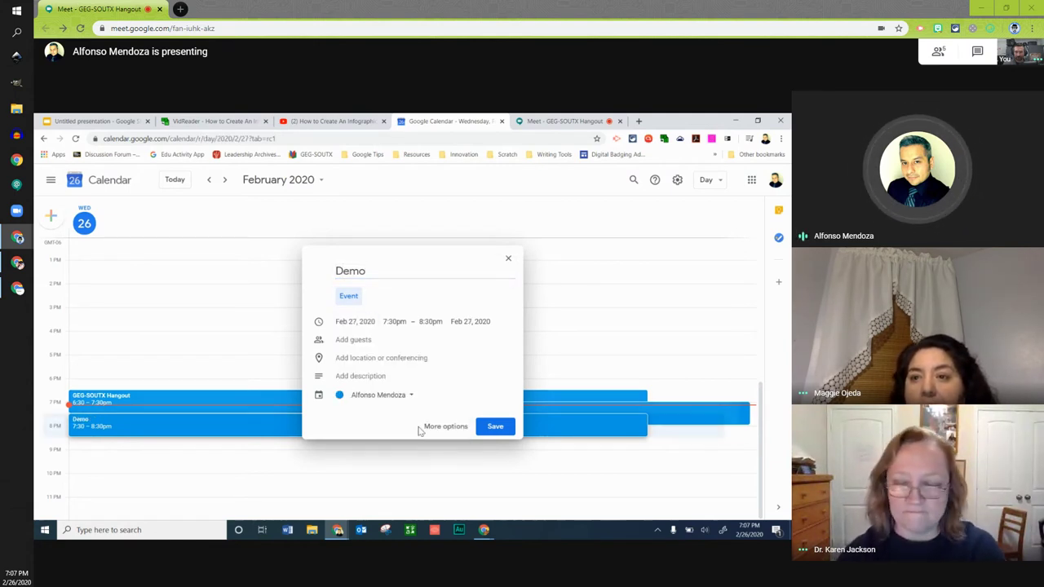
Add a suggested contact as guest of the Demo event and save it without sending invitation emails
left_click(358, 340)
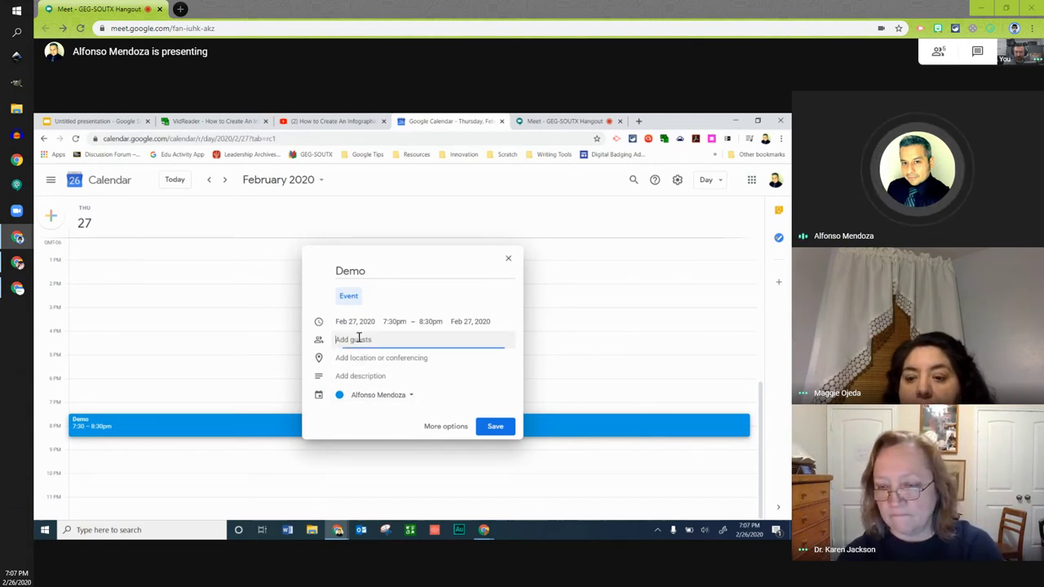
type("ca")
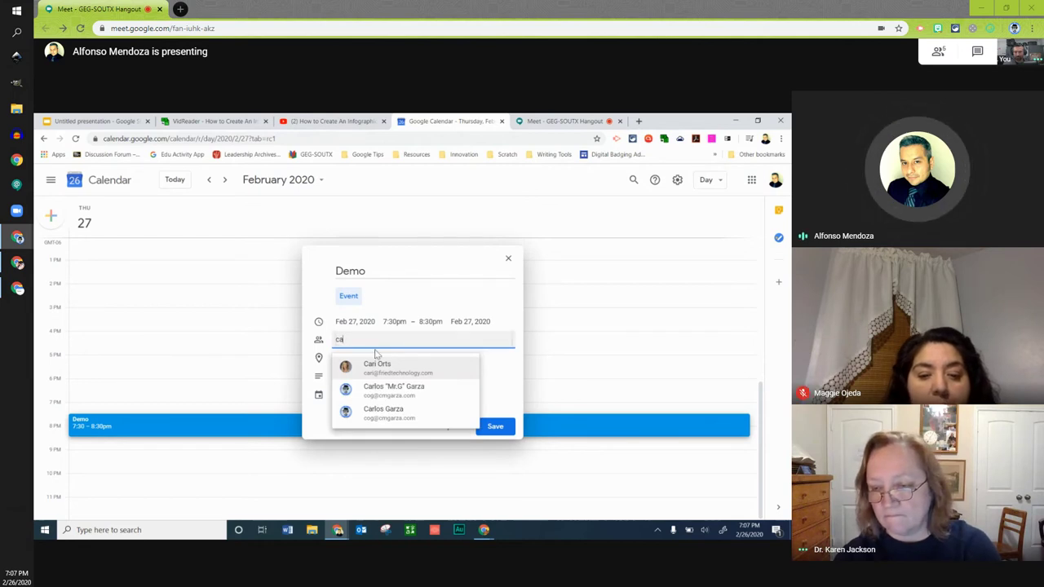
left_click(397, 395)
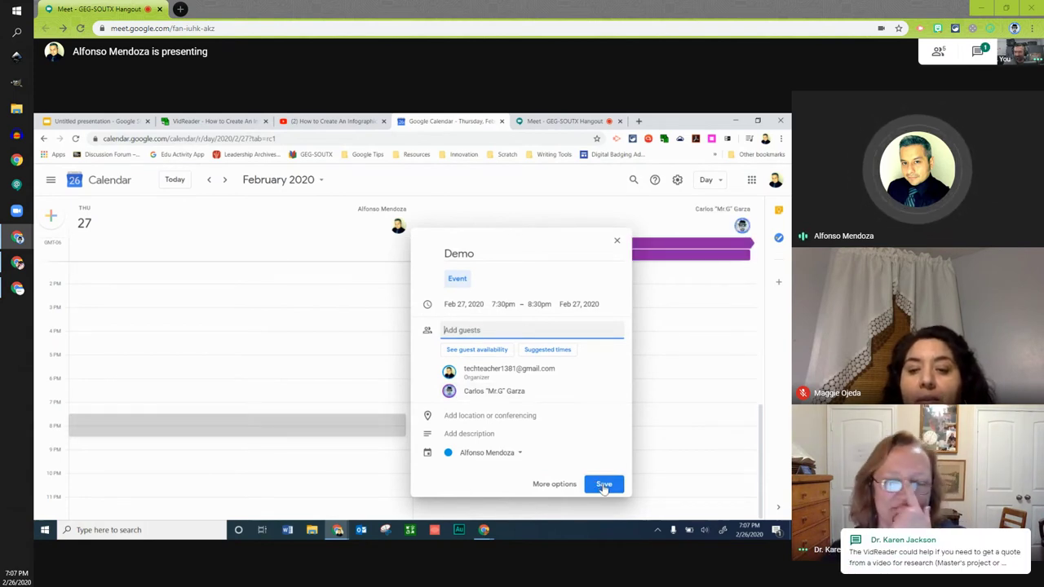
left_click(604, 484)
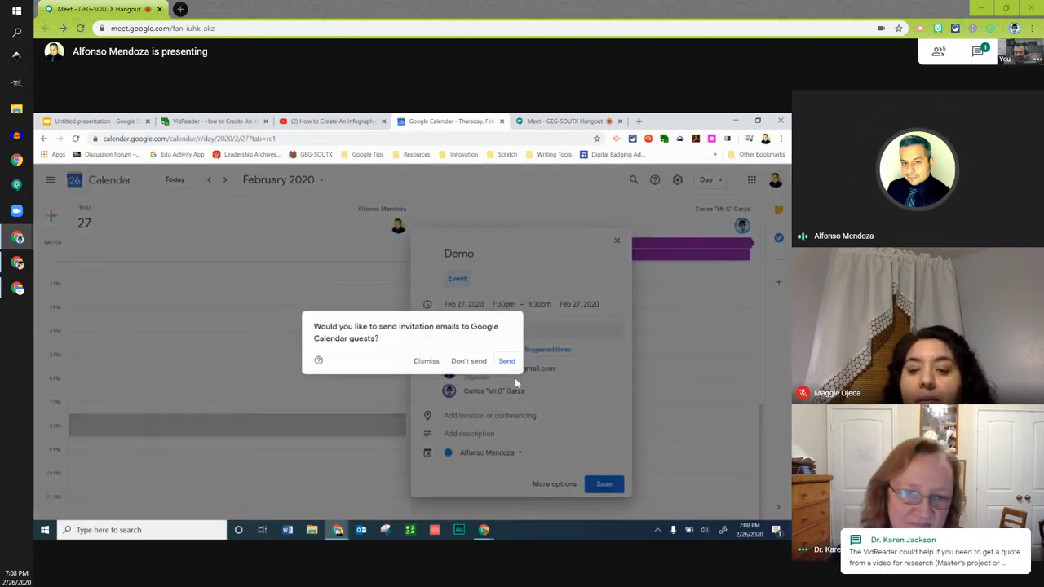
left_click(471, 365)
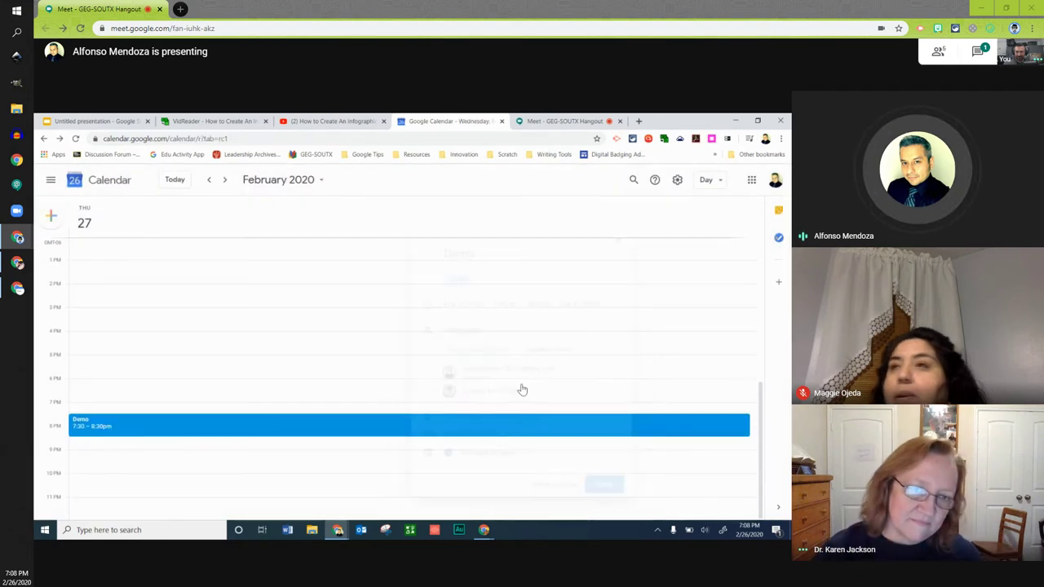
Finish the tutorial capture and replace the first step's instruction text with "The first to do is...."
left_click(712, 140)
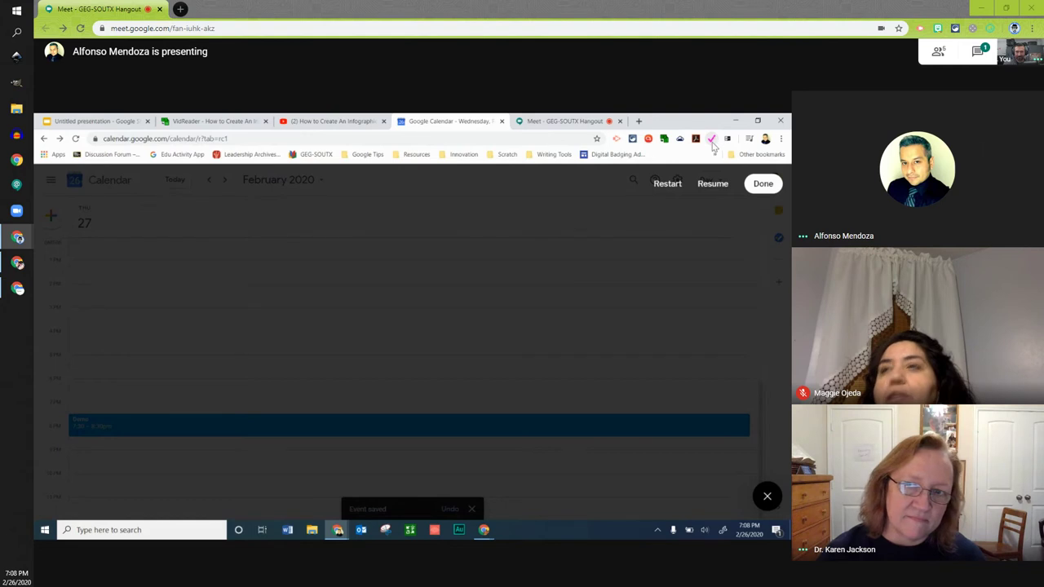
left_click(758, 186)
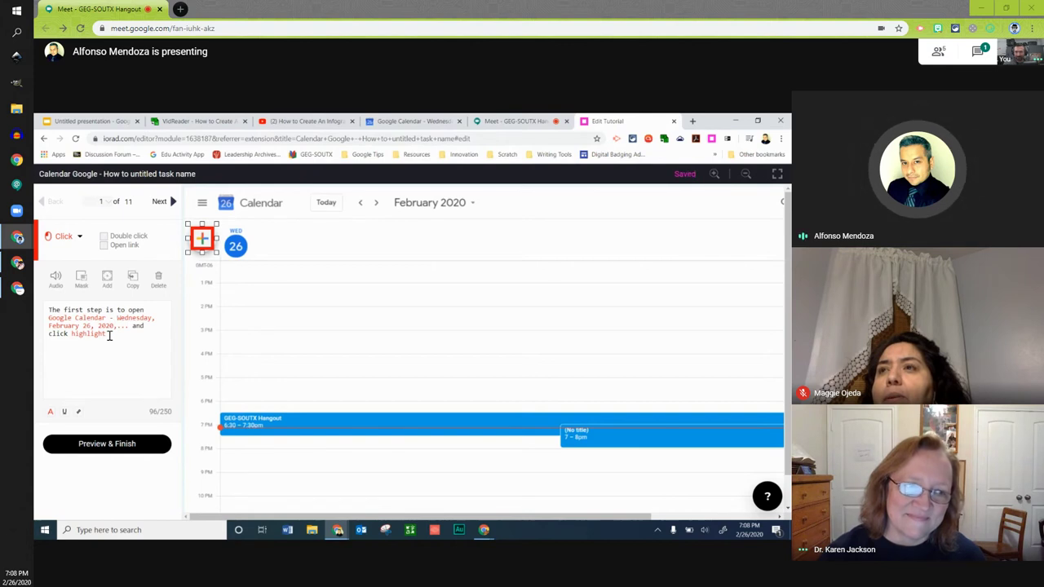
left_click_drag(109, 335, 46, 320)
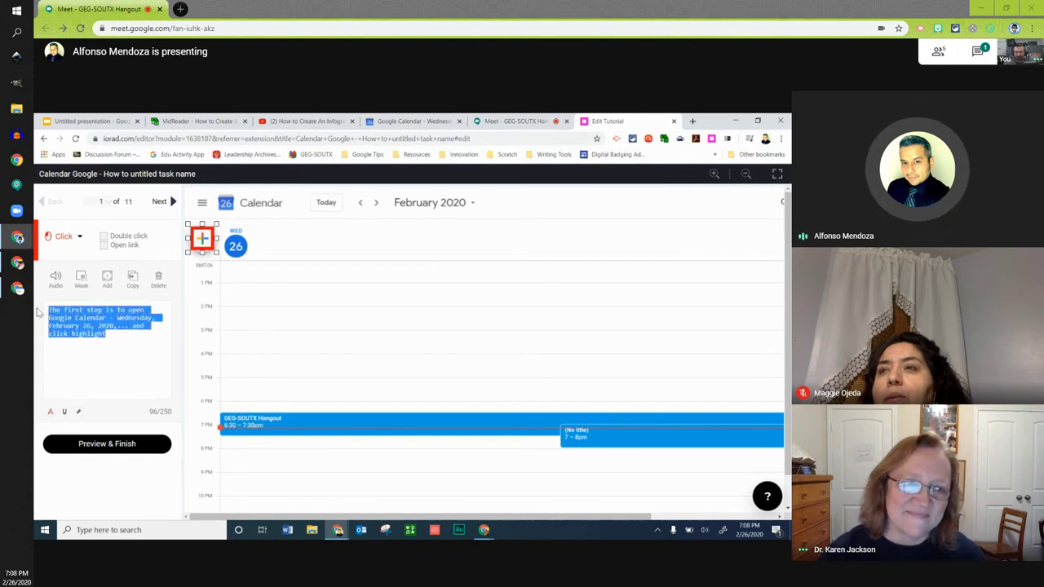
type("The first")
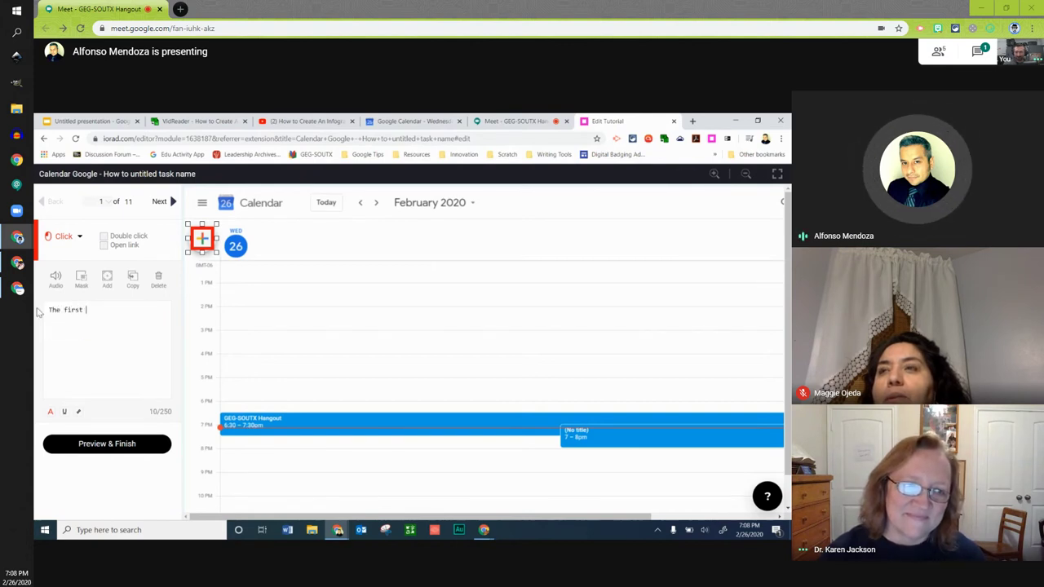
type(" to do is....")
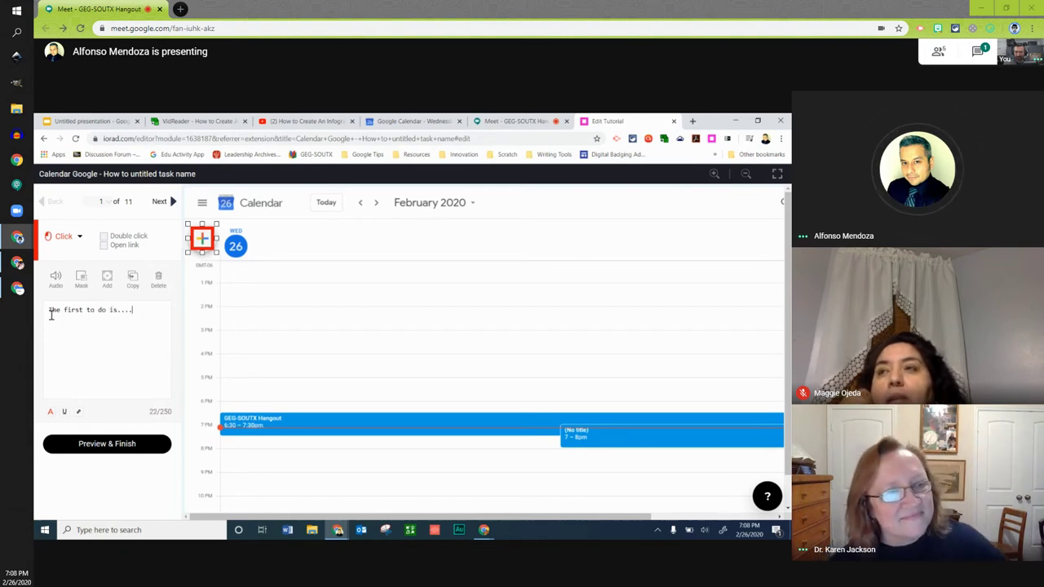
Permanently mask the Calendar logo and name in the first step's screenshot
left_click(81, 279)
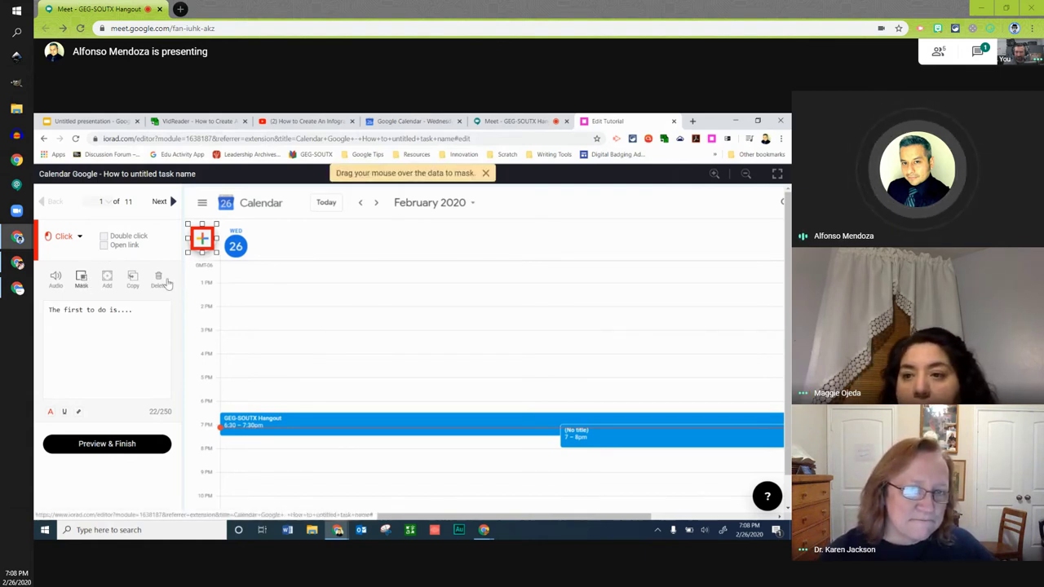
left_click(80, 280)
left_click(80, 280)
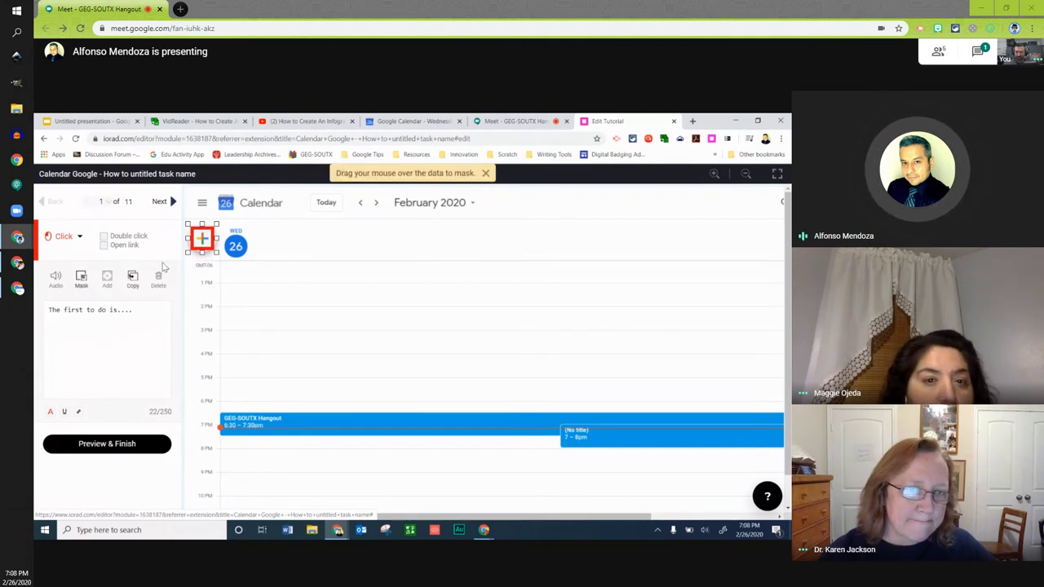
left_click_drag(236, 208, 290, 214)
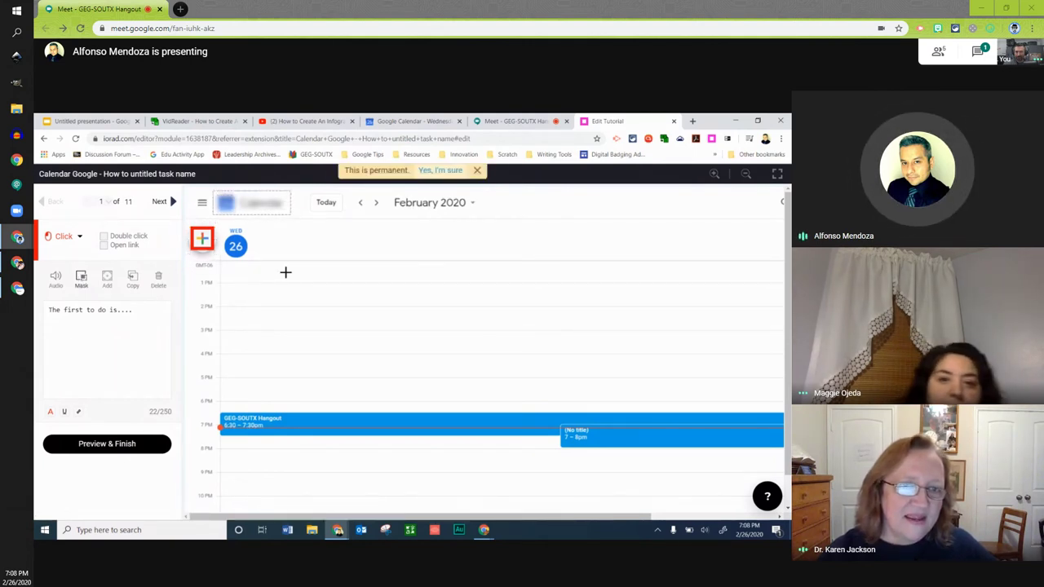
left_click(430, 174)
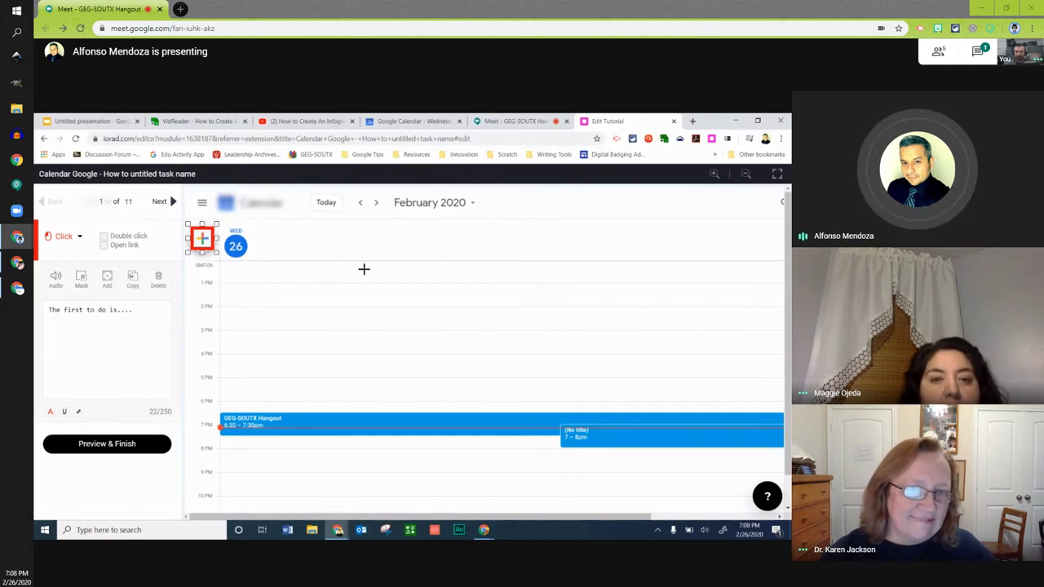
left_click(430, 174)
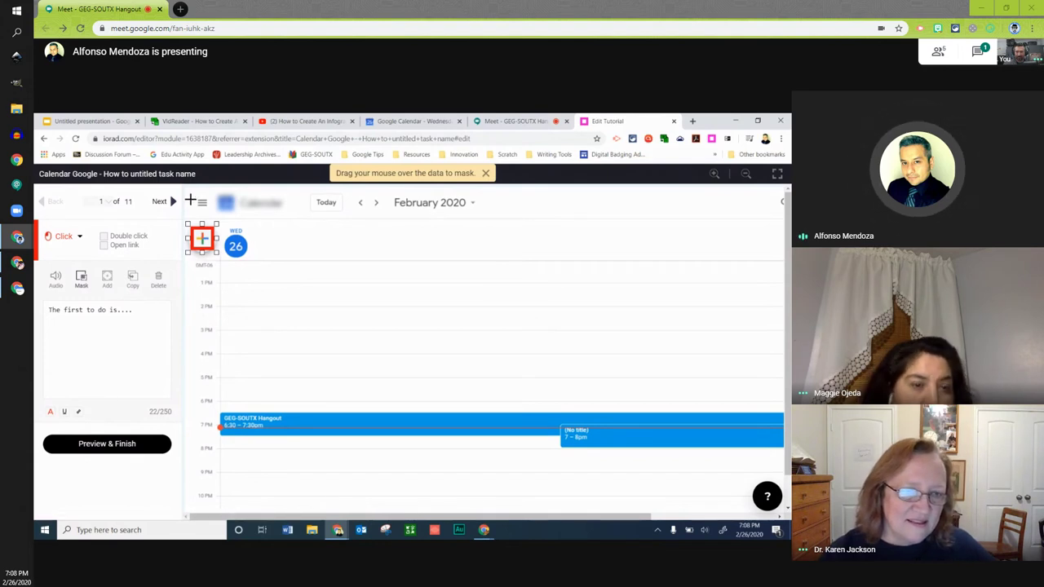
Remove the red text color from "Add title" in the instruction of tutorial step 2
left_click(161, 201)
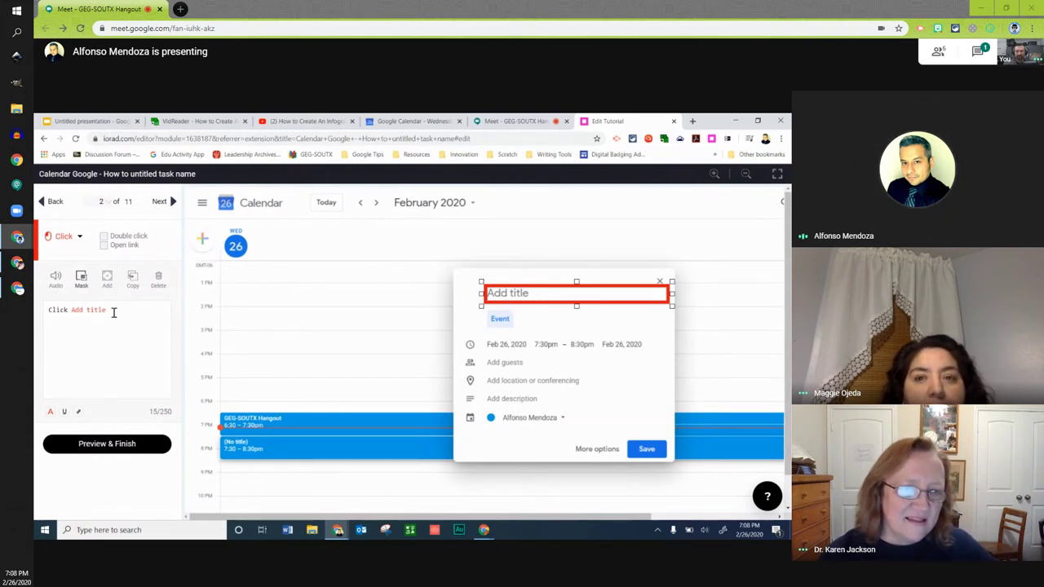
left_click_drag(107, 310, 70, 311)
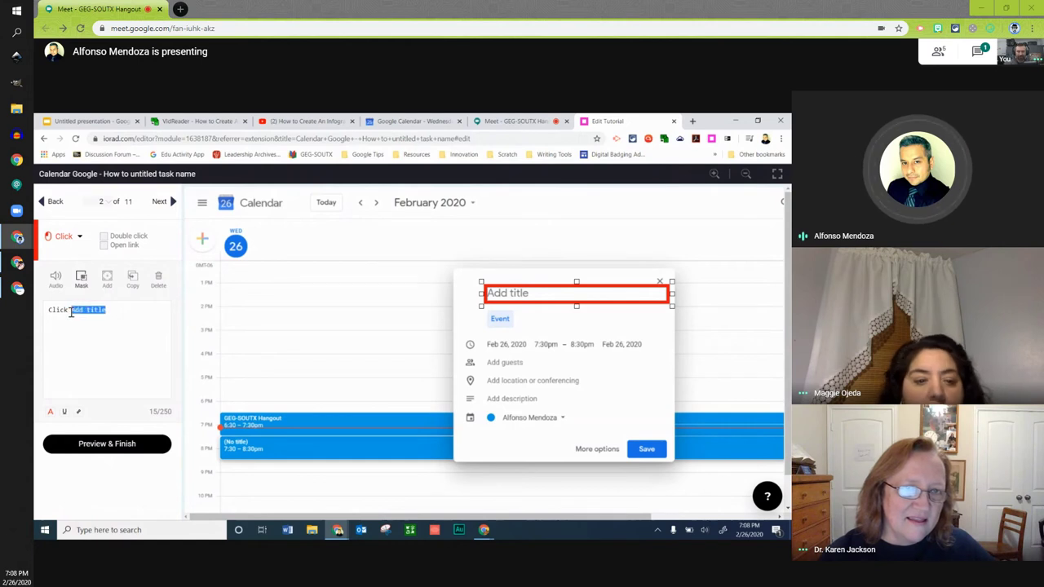
left_click(51, 412)
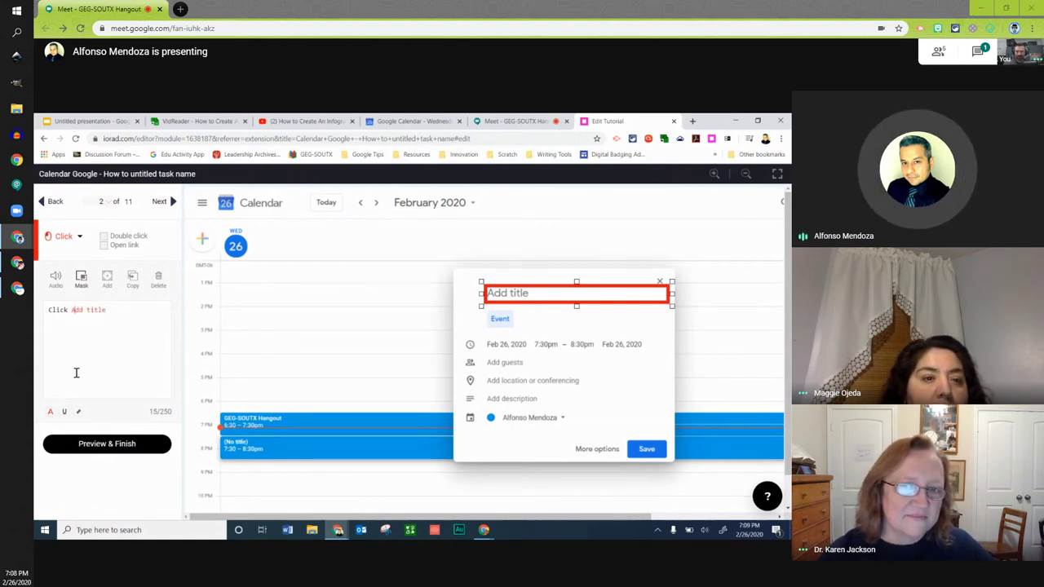
left_click_drag(107, 311, 70, 311)
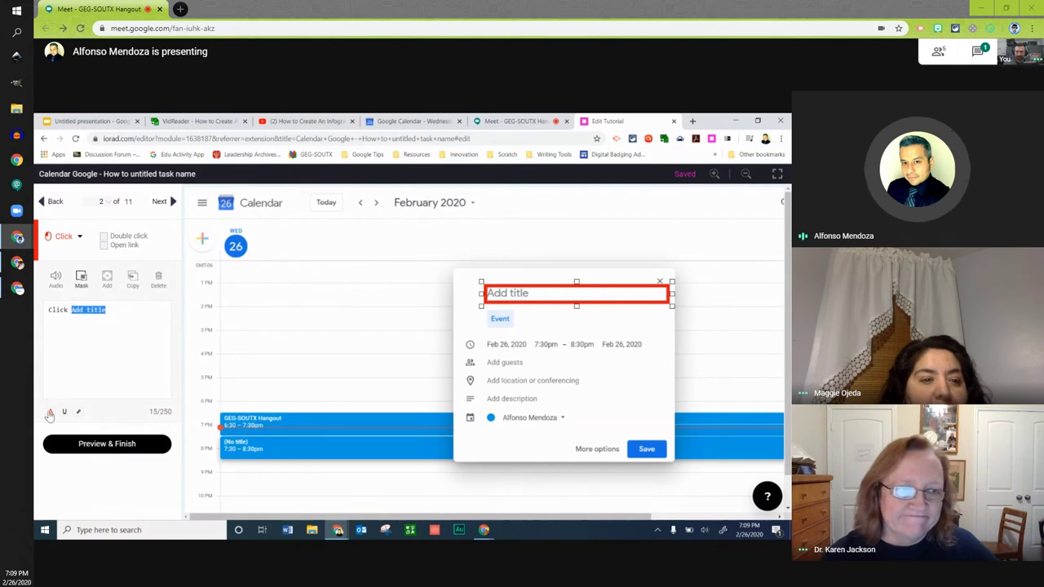
left_click(134, 379)
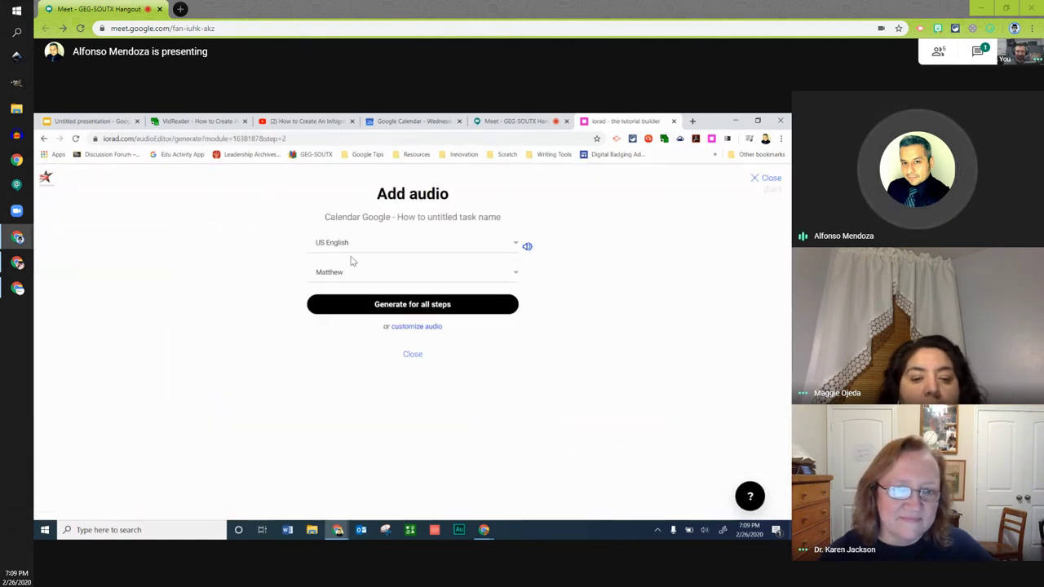
Generate US Spanish audio for all tutorial steps and play back the narration of step 3
left_click(518, 245)
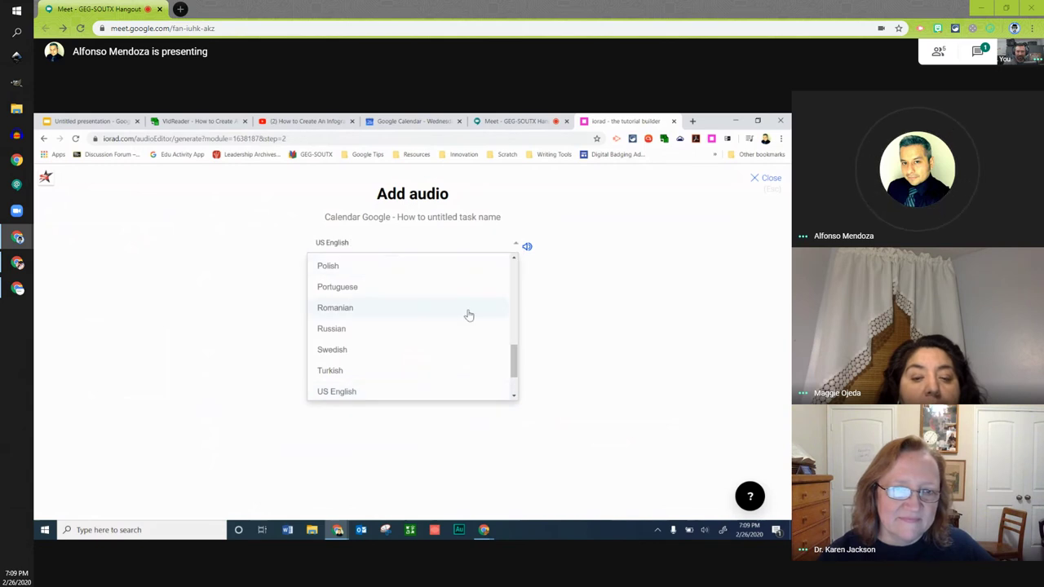
scroll(466, 314, "down", 2)
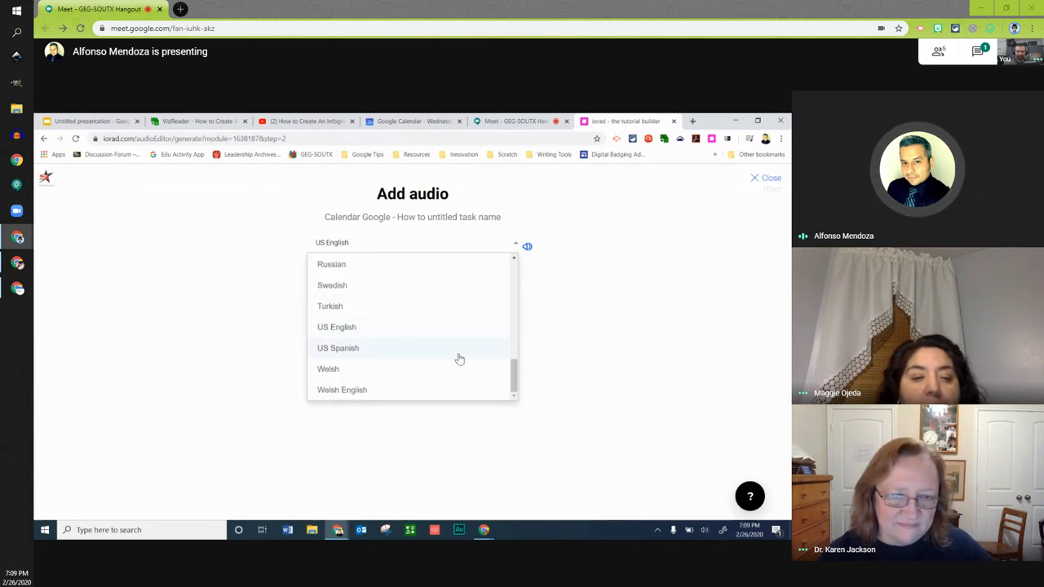
left_click(458, 353)
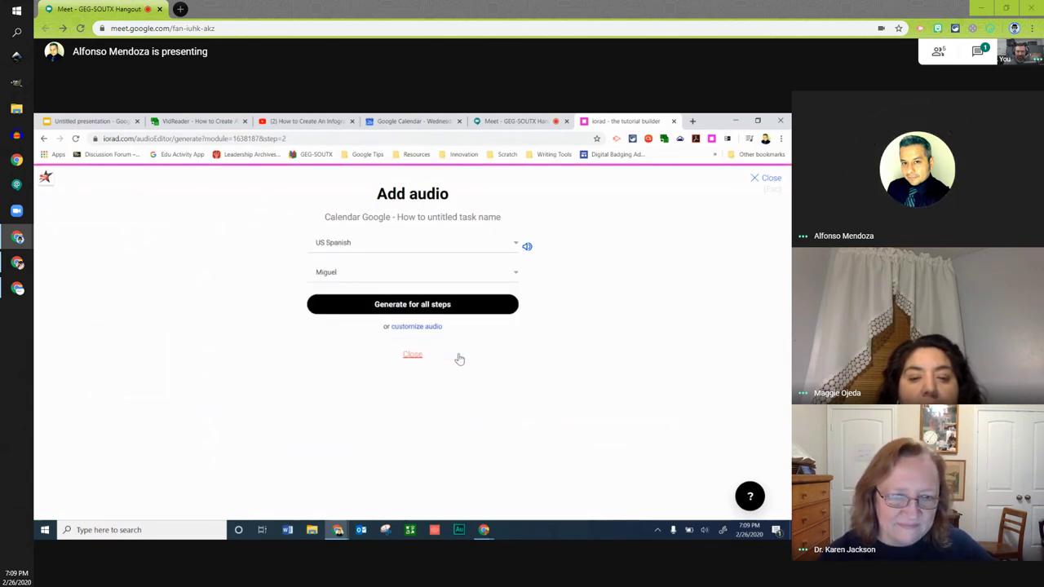
left_click(415, 309)
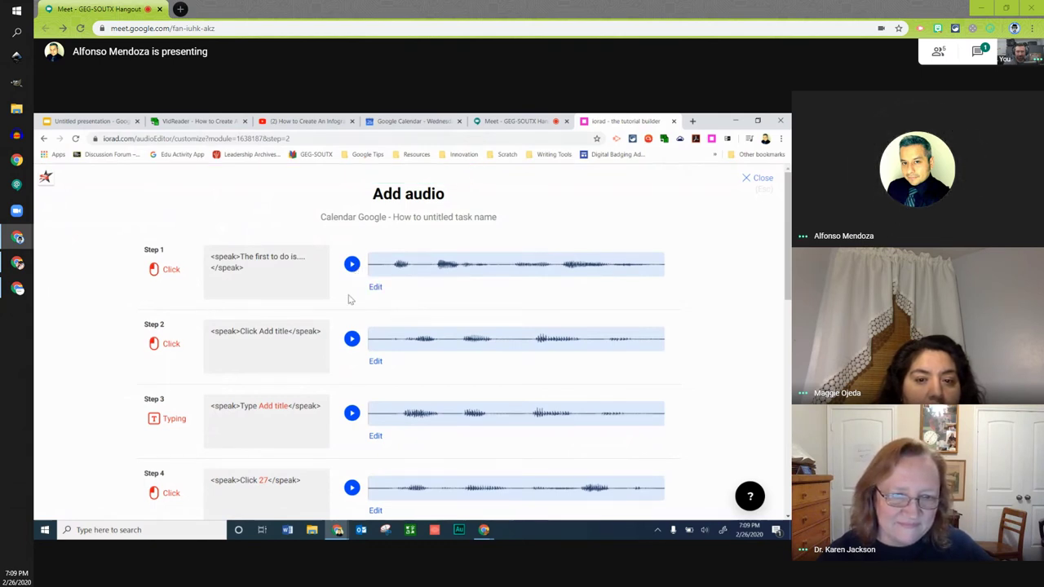
left_click(352, 413)
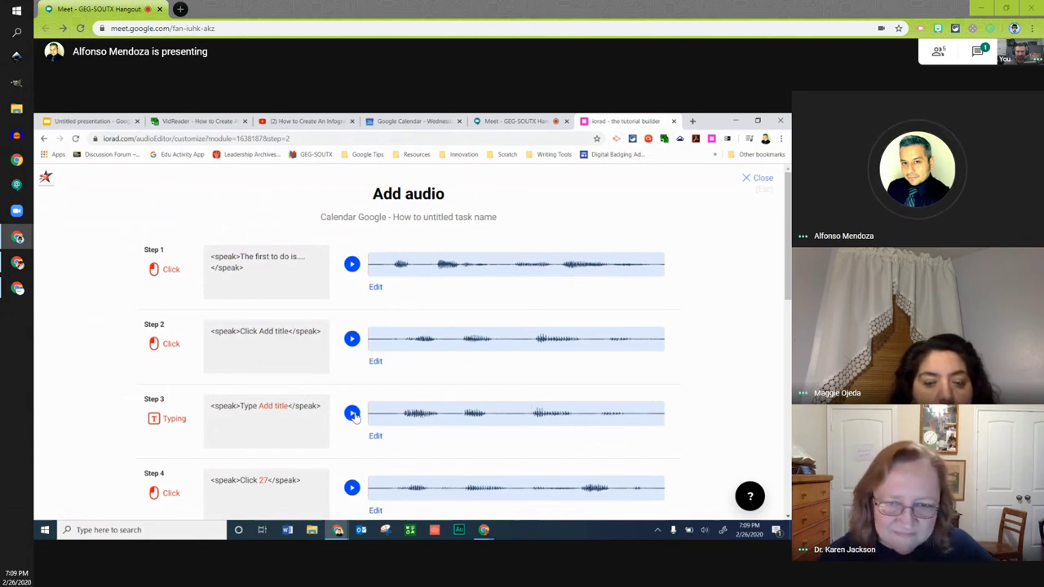
left_click(751, 186)
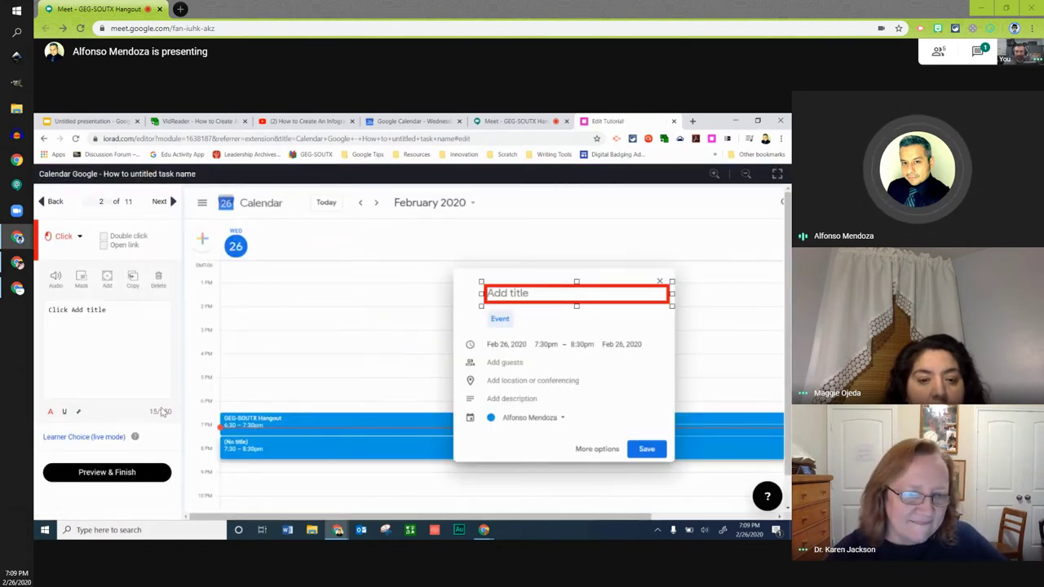
Advance through the captured tutorial steps to step 5
left_click(173, 203)
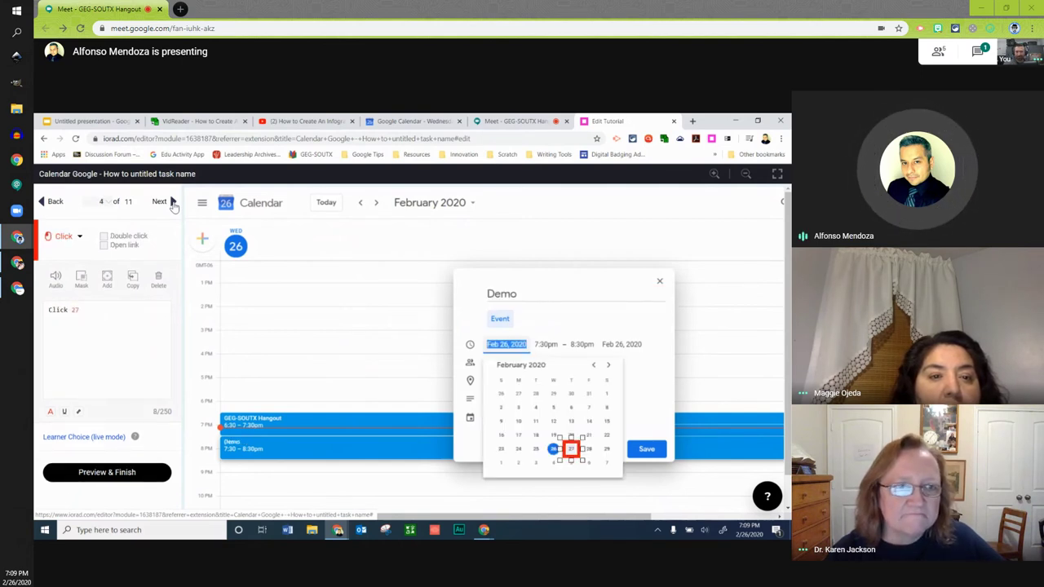
left_click(172, 202)
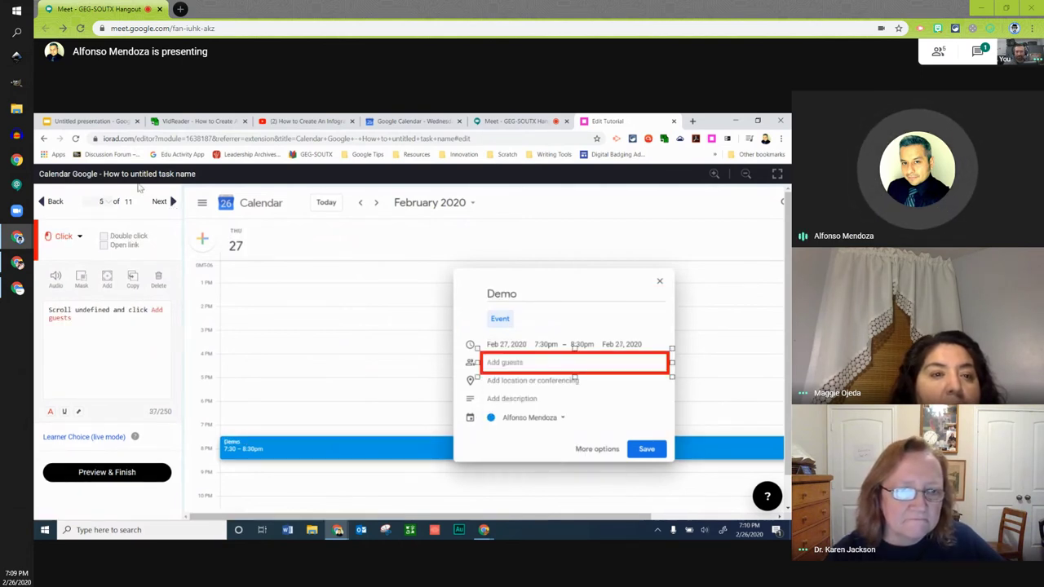
Finish the tutorial and preview it in Watch it - Video mode, pausing playback partway through
left_click(136, 474)
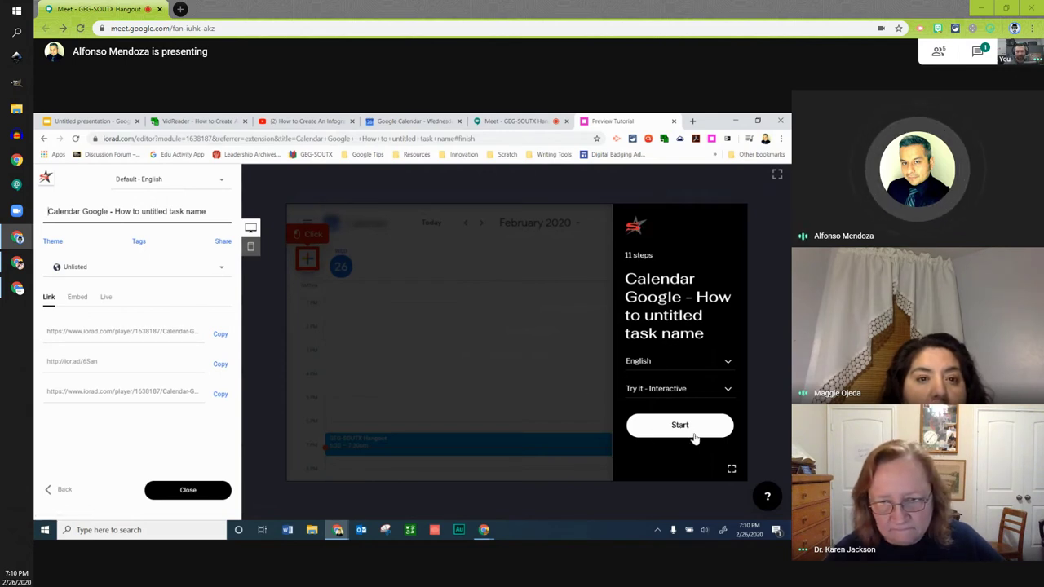
left_click(729, 393)
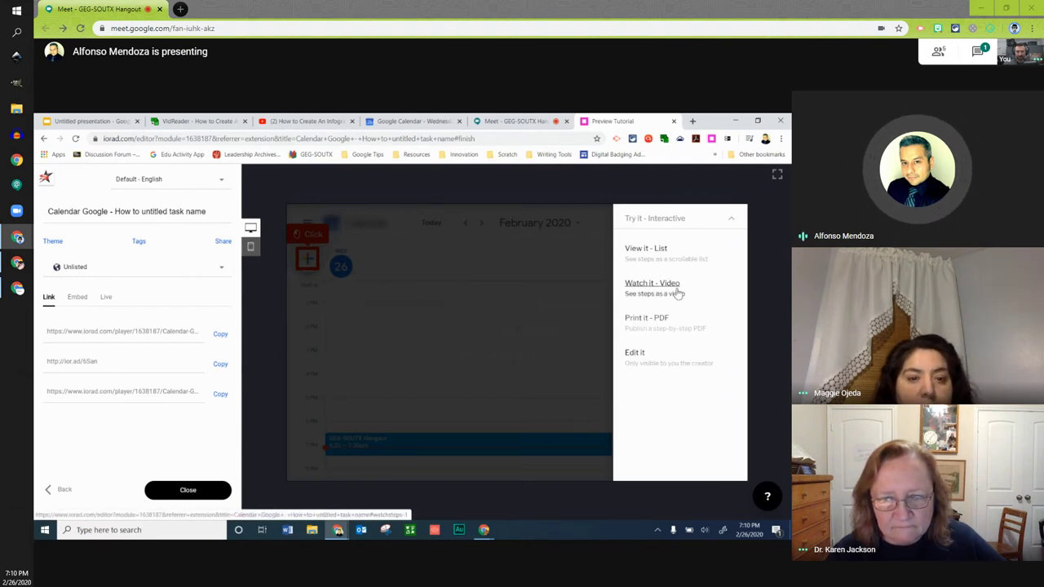
left_click(677, 292)
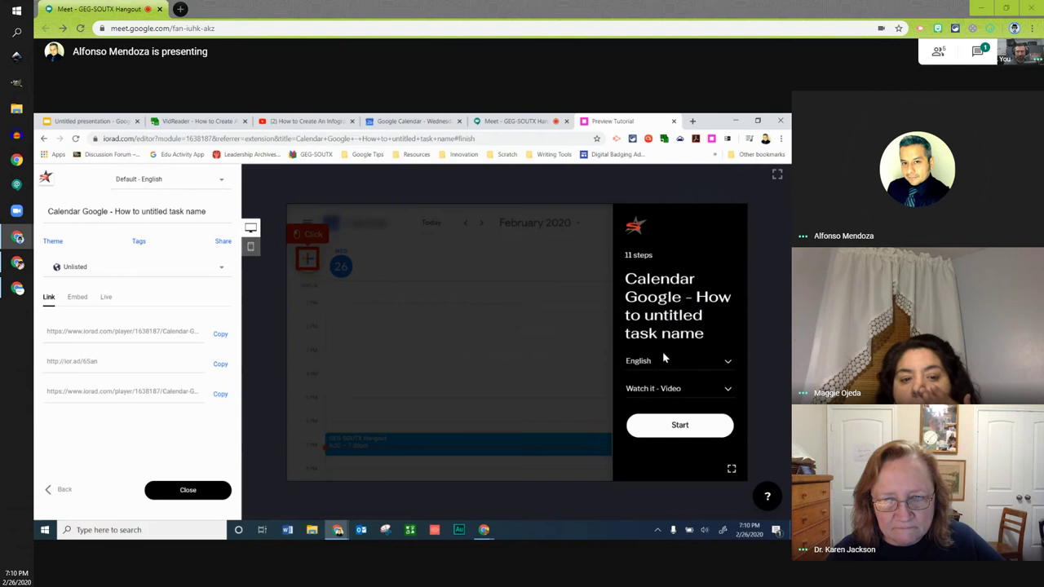
left_click(681, 435)
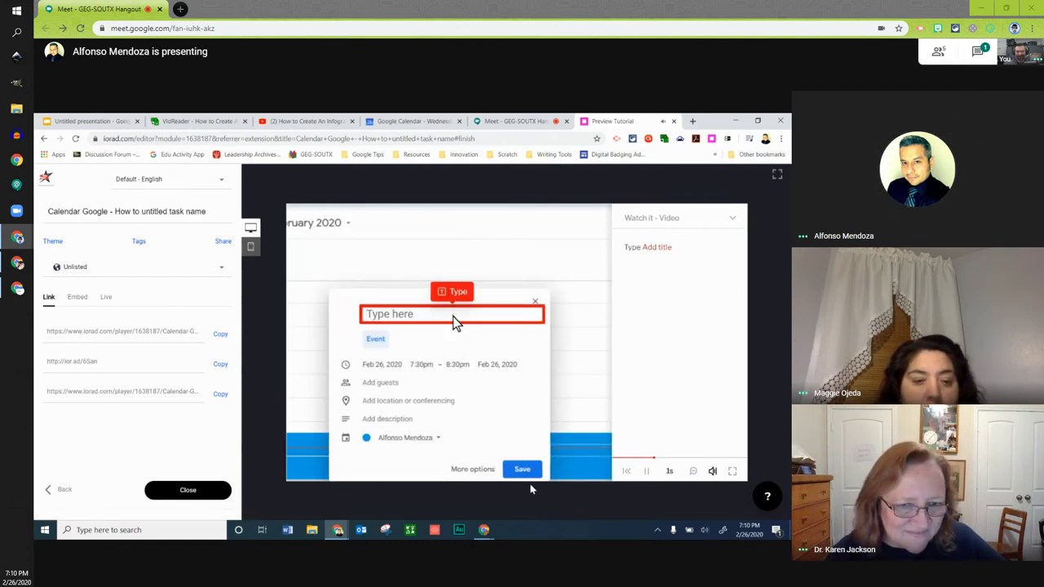
left_click(645, 471)
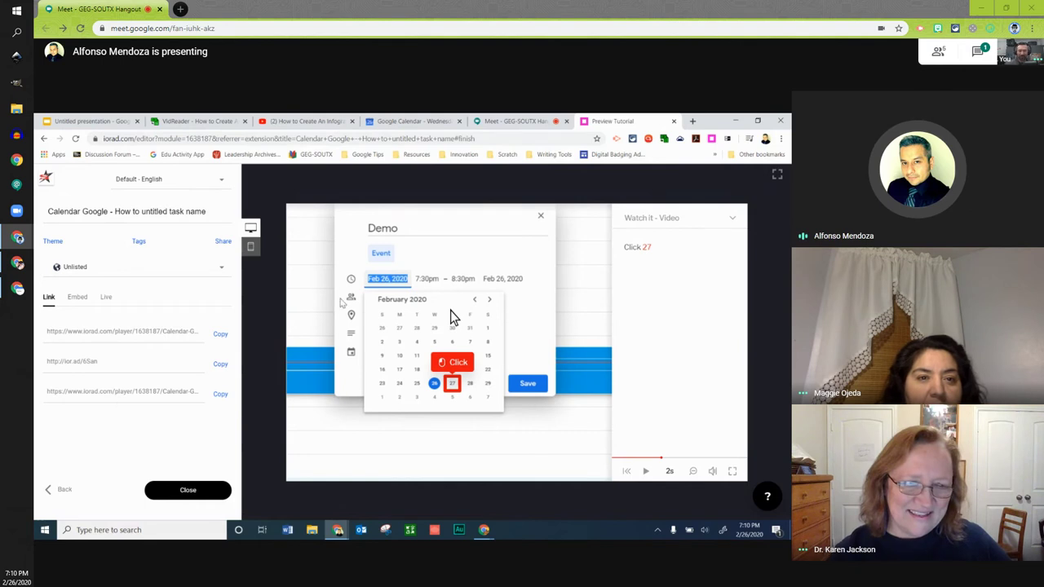
Return to the step editor, reopen the finishing page and copy the tutorial's short link
left_click(54, 490)
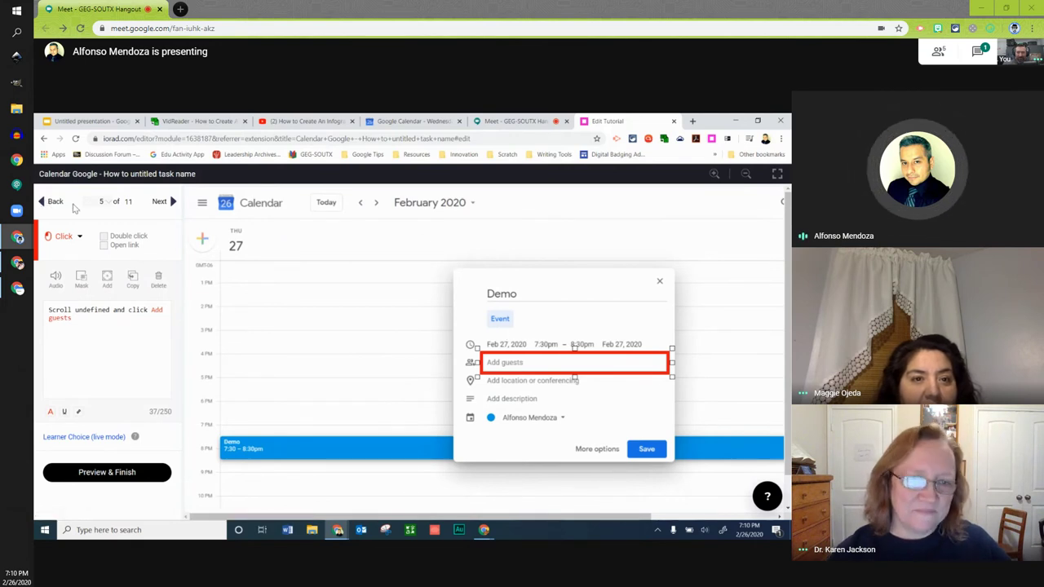
left_click(139, 472)
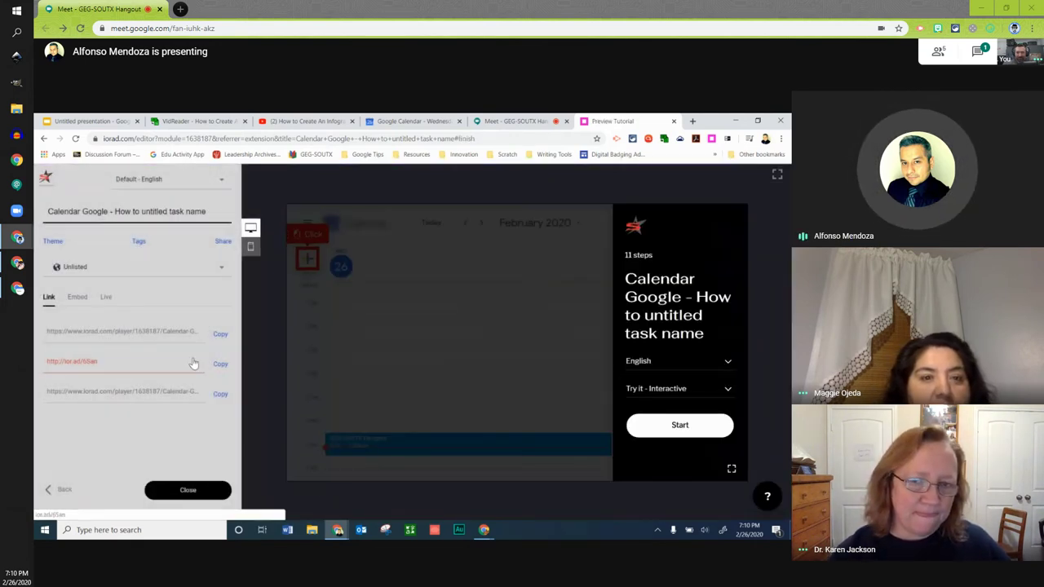
left_click(221, 364)
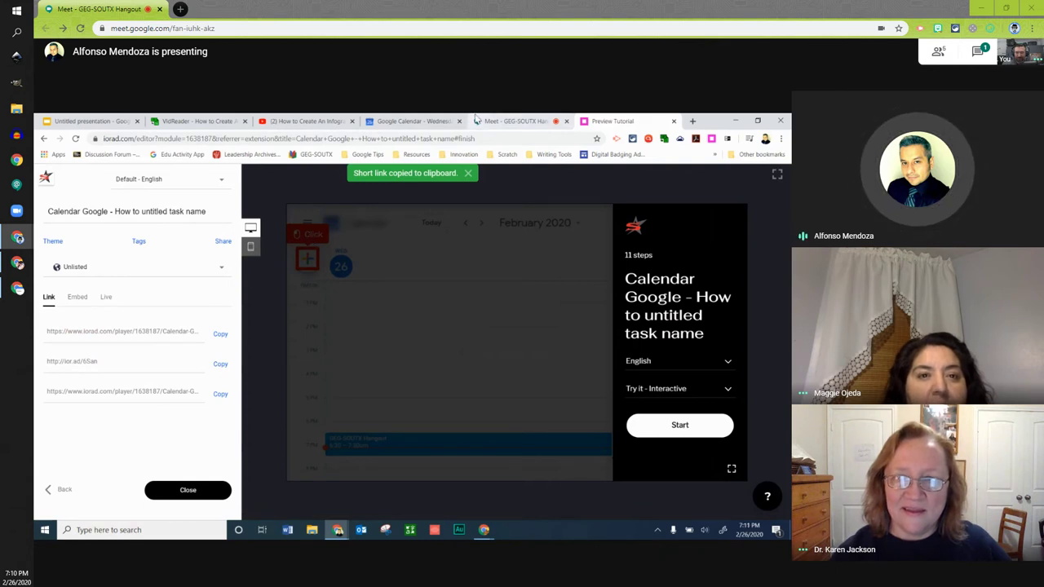
Capture the Google Calendar day view as a Focused Area screenshot and open it for annotation in Zoho Annotator
left_click(401, 122)
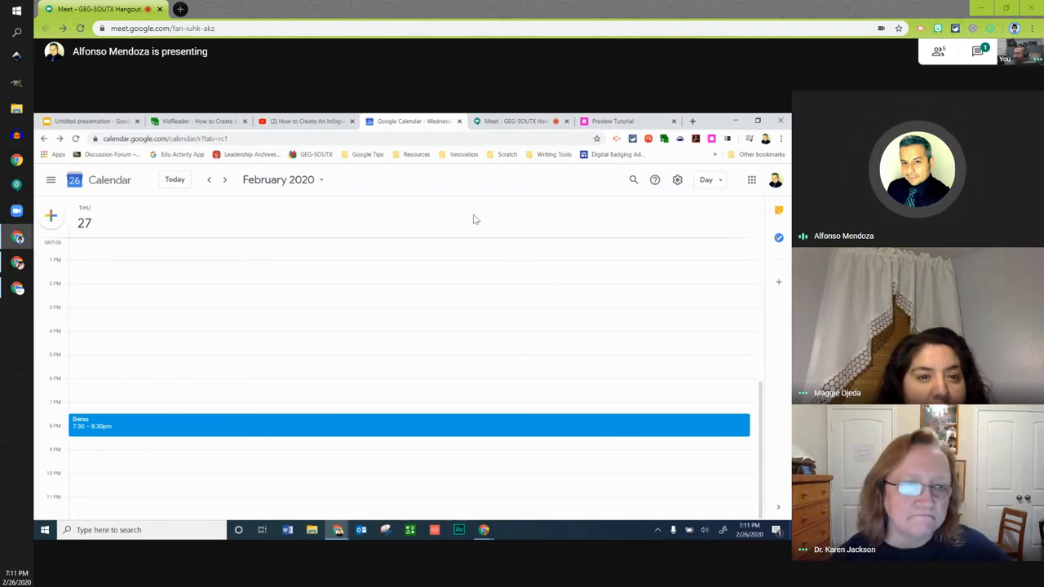
left_click(648, 140)
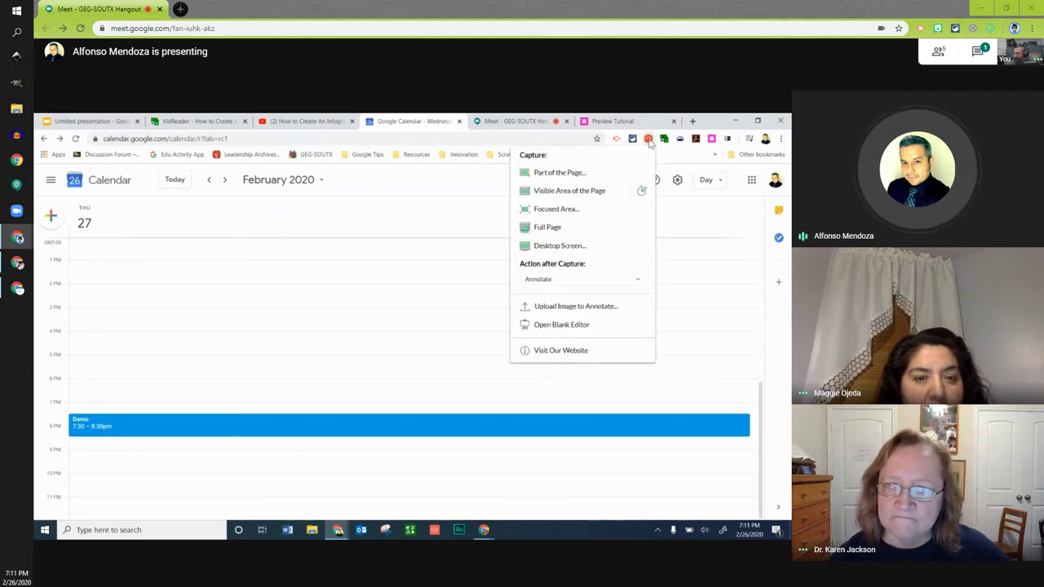
left_click(561, 210)
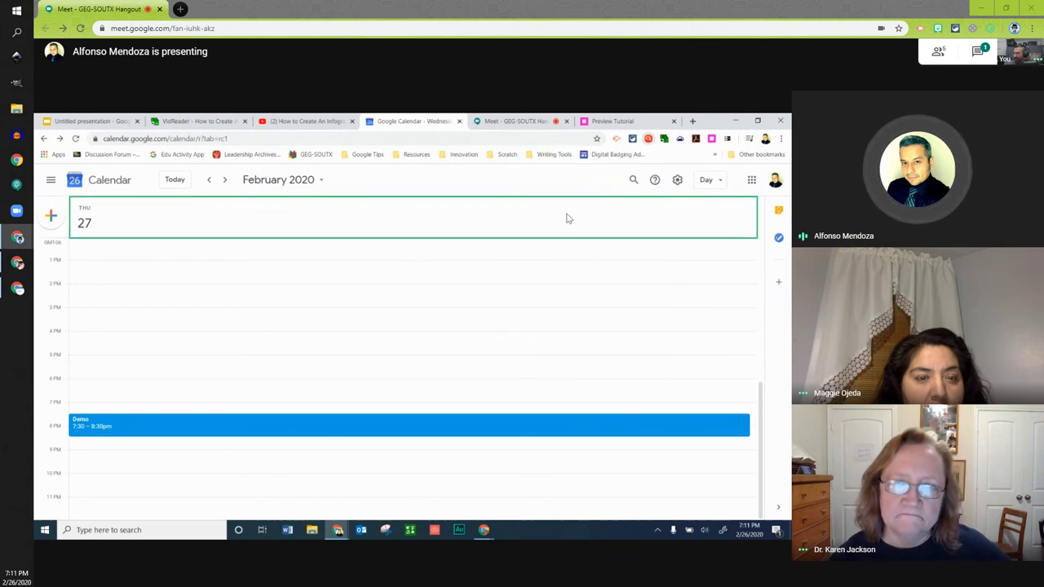
left_click(149, 247)
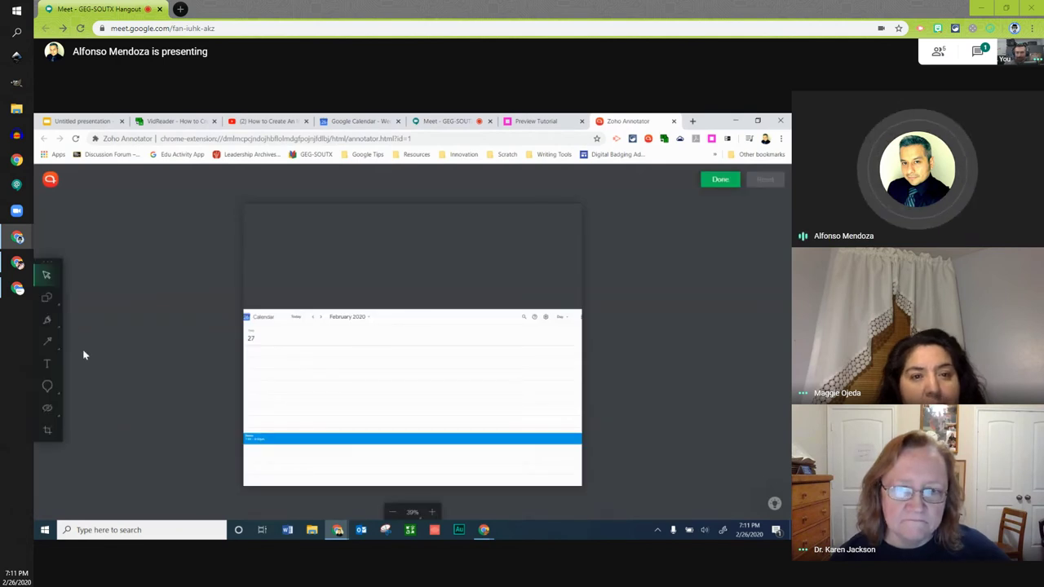
Draw a rectangle, an ellipse beside it and a freehand scribble over the rectangle on the calendar screenshot
mouse_move(49, 299)
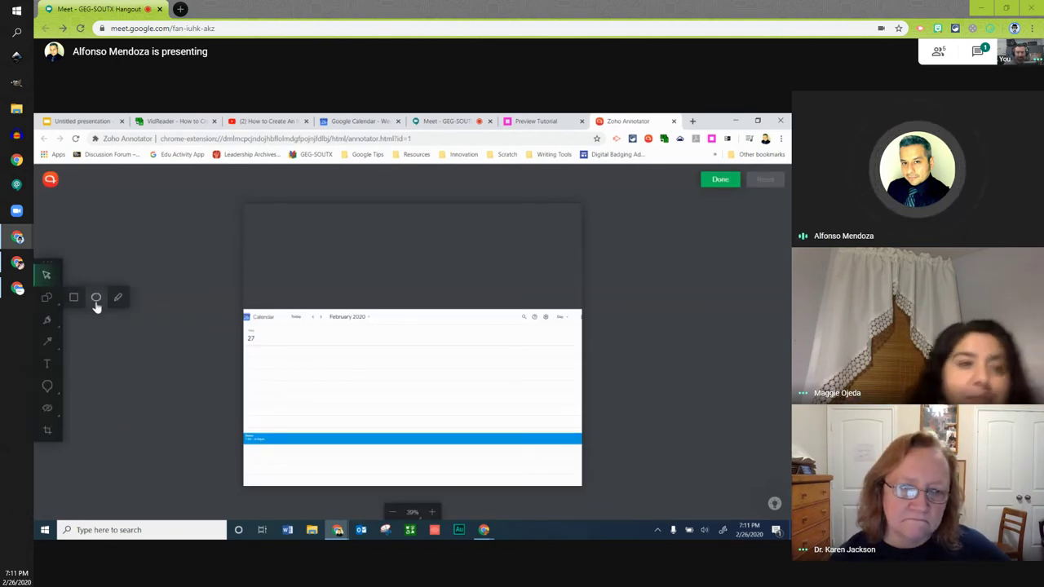
left_click(75, 299)
mouse_move(257, 342)
left_mouse_down()
mouse_move(345, 389)
mouse_move(367, 373)
mouse_move(514, 363)
mouse_move(534, 383)
left_mouse_up()
mouse_move(49, 300)
left_click(95, 298)
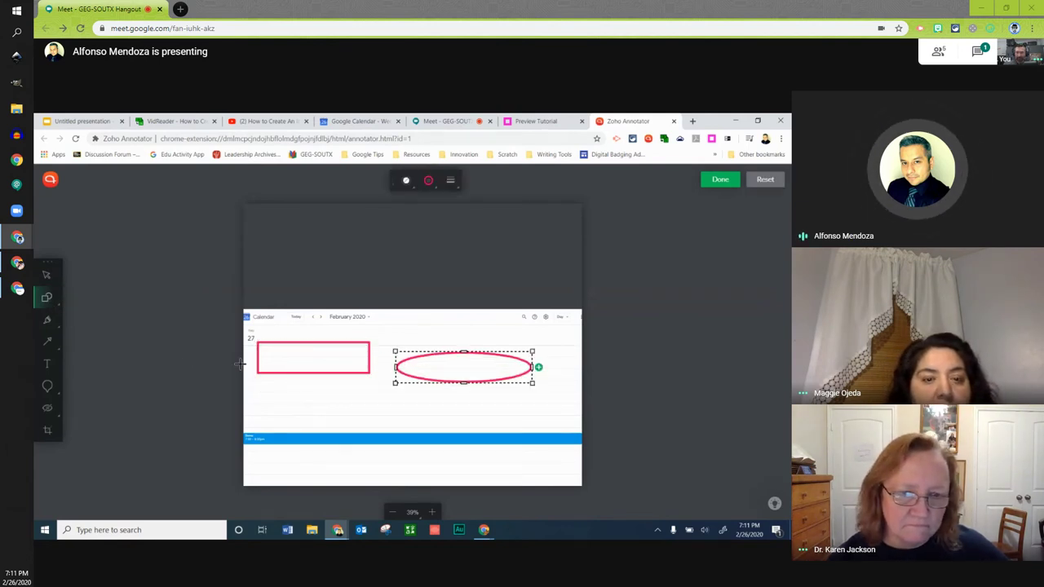
mouse_move(49, 298)
left_click(120, 300)
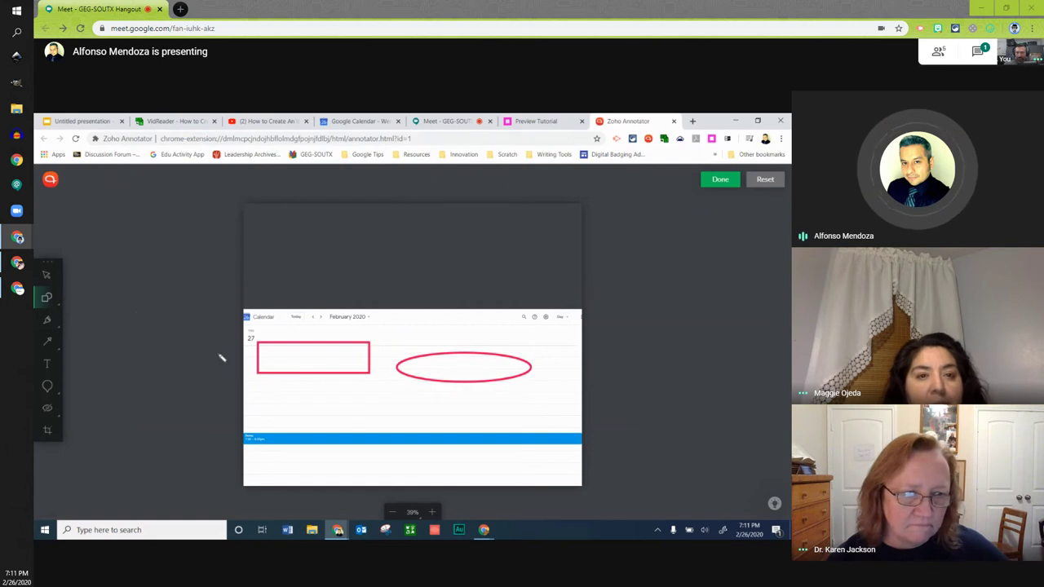
mouse_move(320, 366)
left_mouse_down()
mouse_move(303, 337)
mouse_move(344, 349)
left_mouse_up()
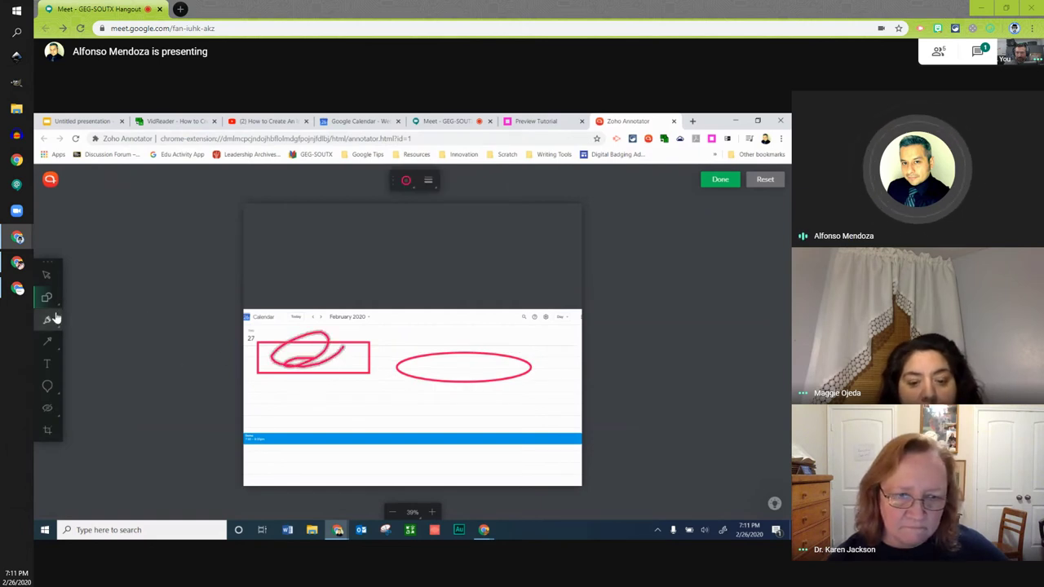
Draw five single-headed arrows across the area below the rectangle and ellipse
mouse_move(50, 323)
mouse_move(49, 344)
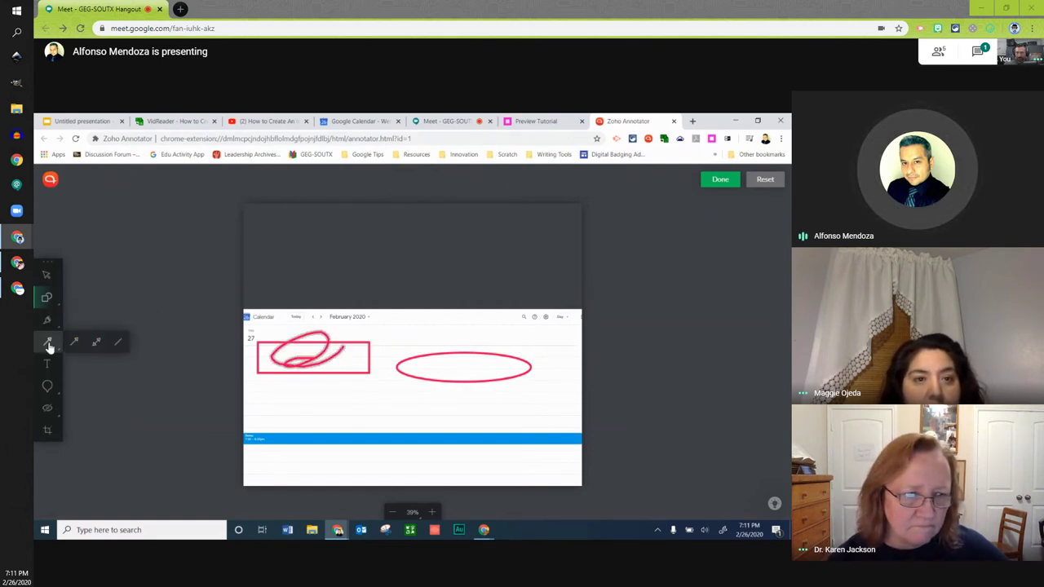
left_click(76, 343)
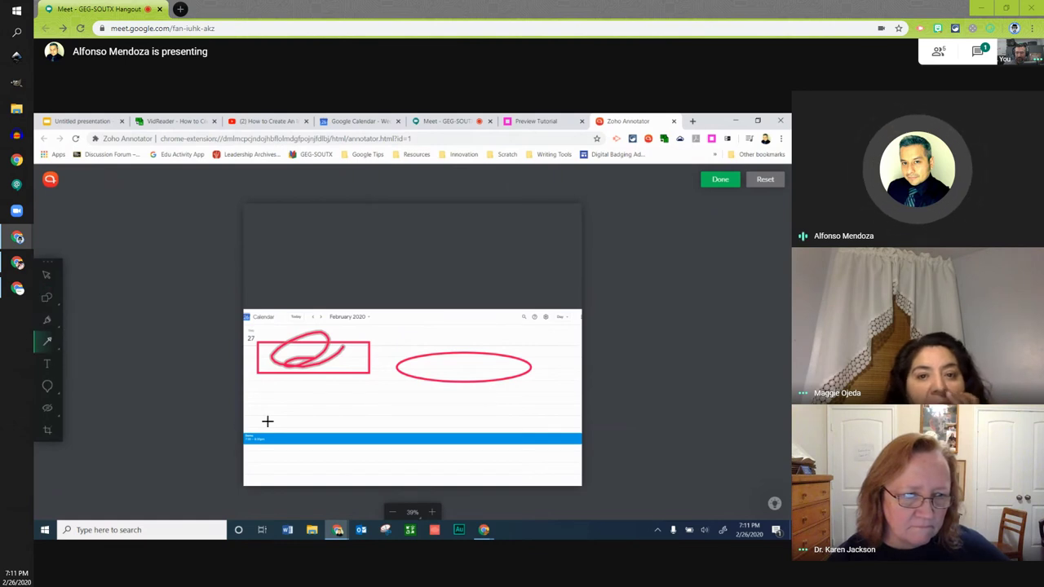
left_click_drag(268, 421, 342, 398)
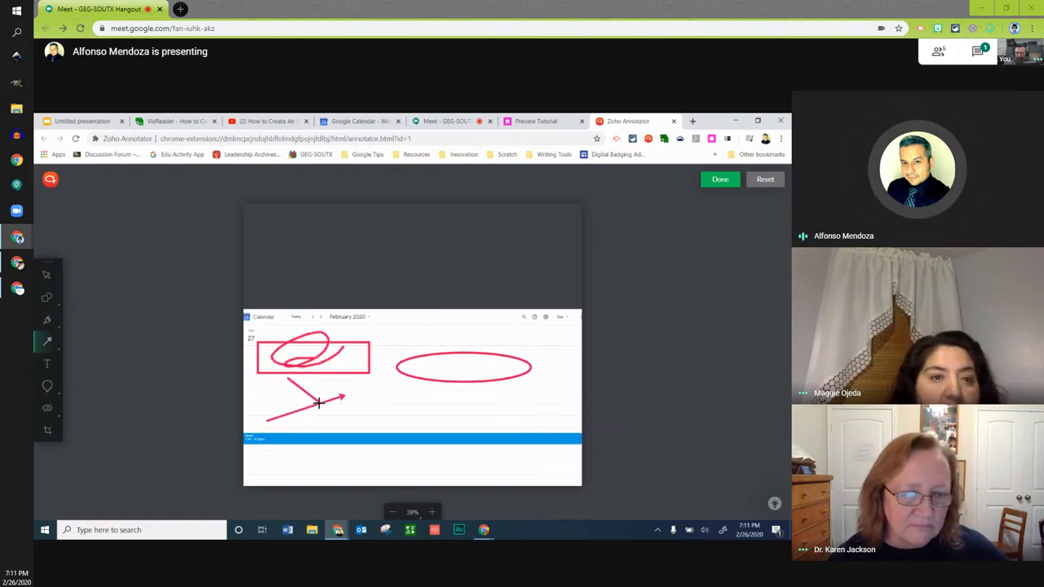
mouse_move(361, 443)
left_mouse_down()
mouse_move(369, 391)
mouse_move(448, 383)
left_mouse_up()
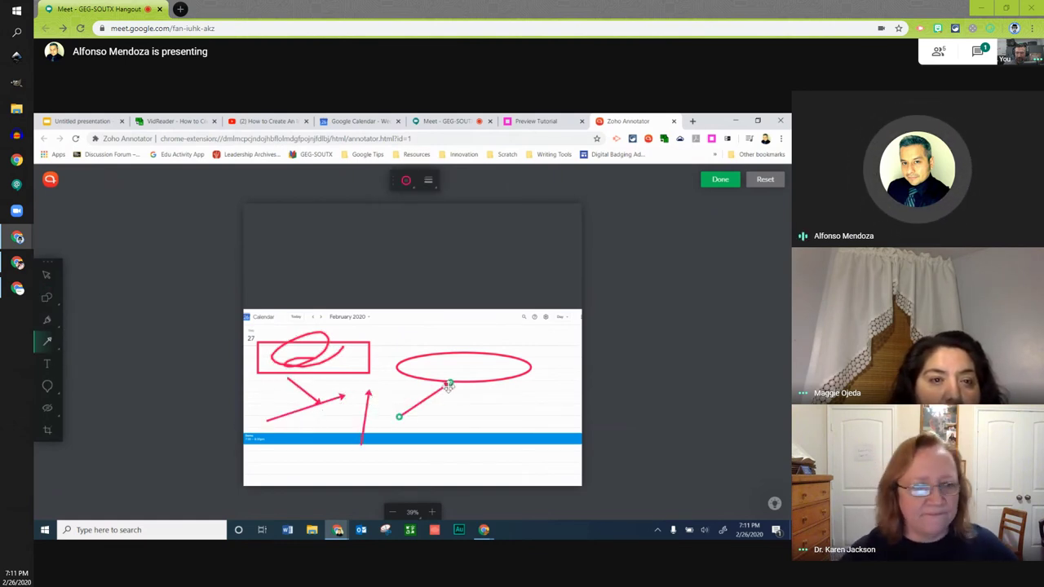
left_click_drag(457, 423, 513, 403)
Add the text "this is zoho" with a second line "slsdjflajkdsflkja;lfjd;laks" near the ellipse and switch off its text effect
left_click(47, 365)
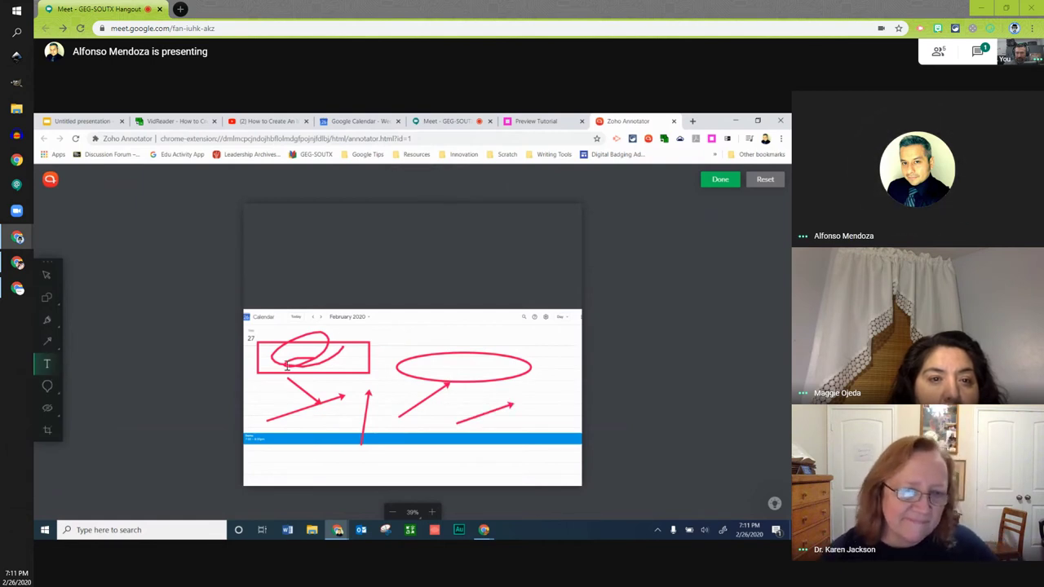
left_click(396, 334)
type("this is zob")
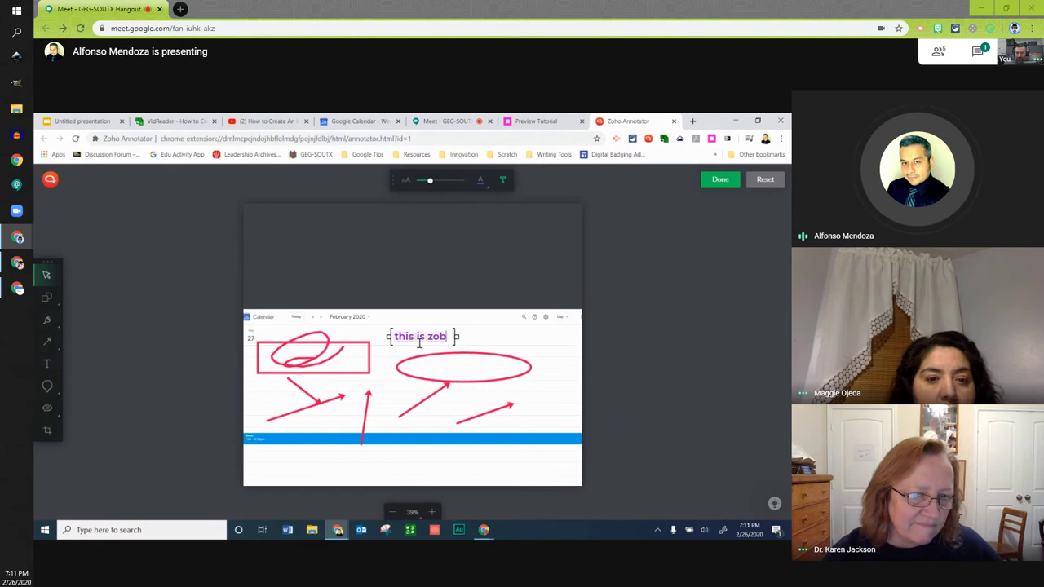
key("BackSpace")
type("ho")
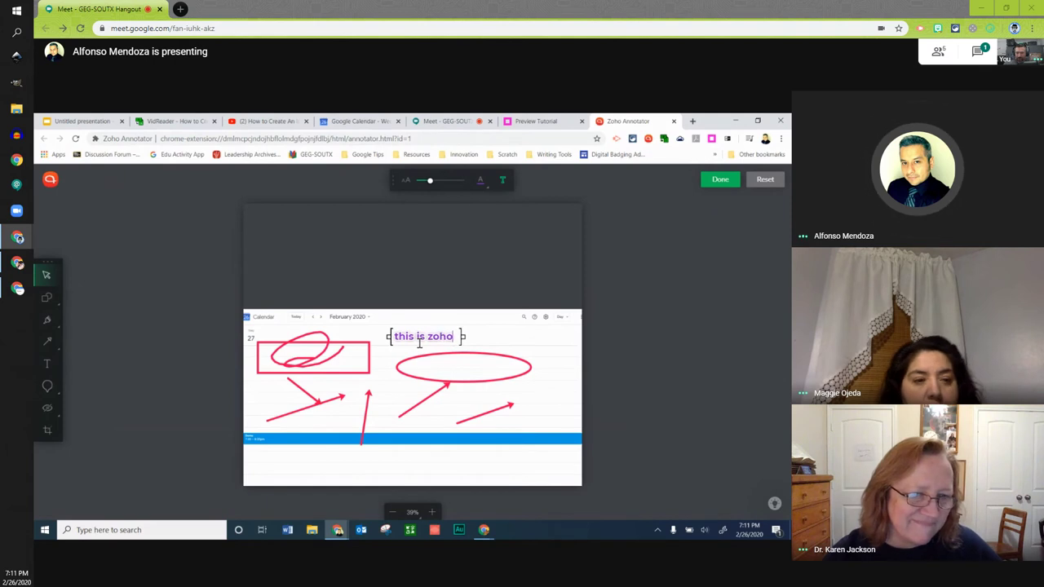
key("Return")
type("slsdjflajkdsflkja;lfjd;laks")
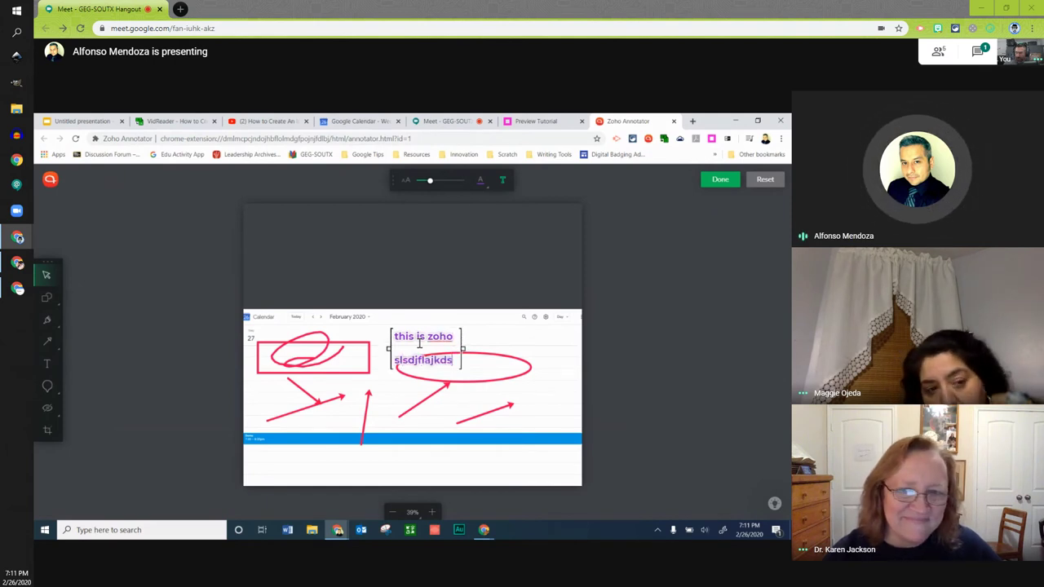
left_click(503, 182)
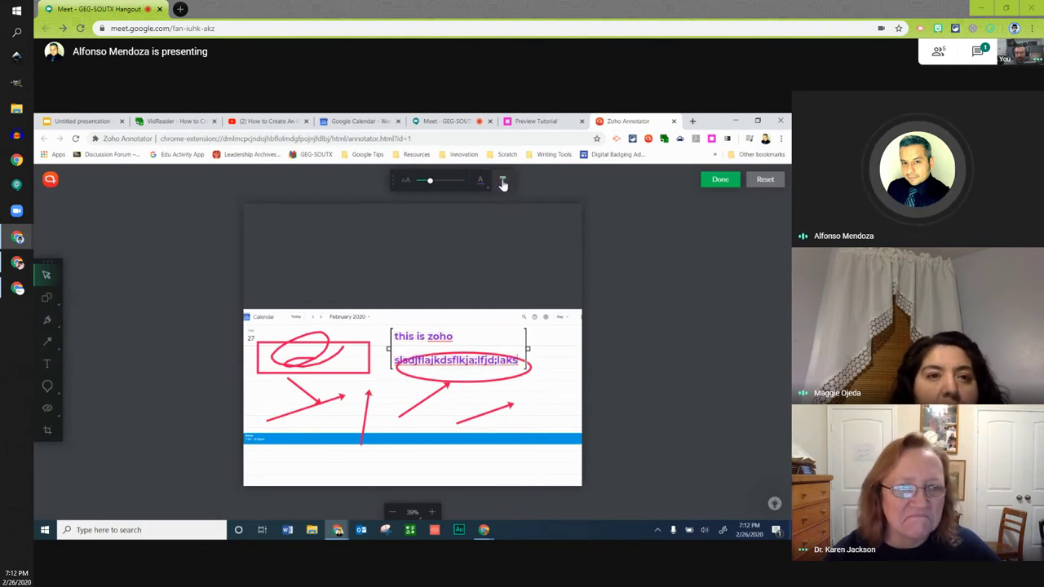
Place a red X marker pointing at the search icon in the captured calendar header
mouse_move(47, 386)
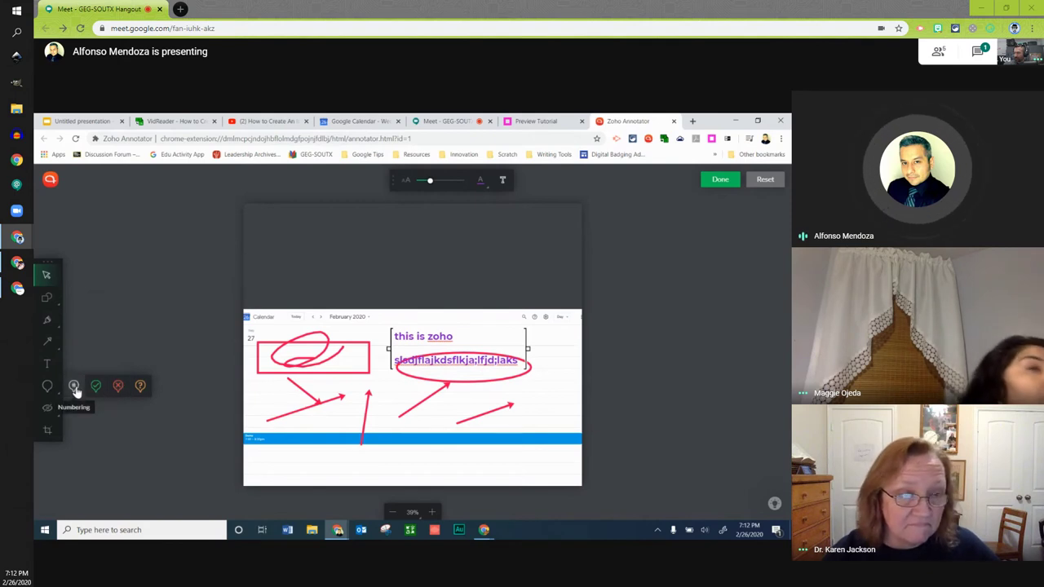
left_click(118, 385)
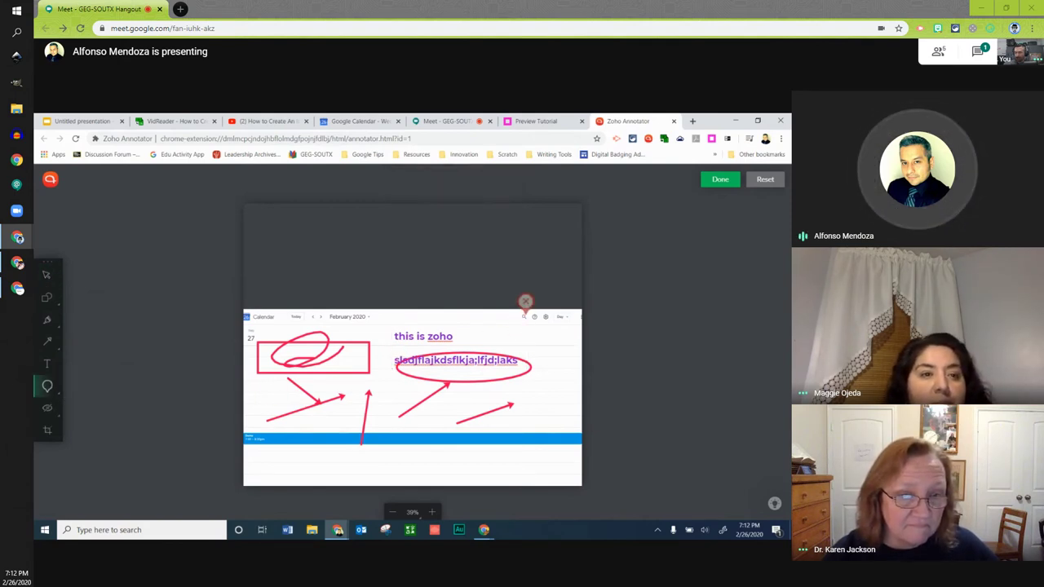
left_click(524, 301)
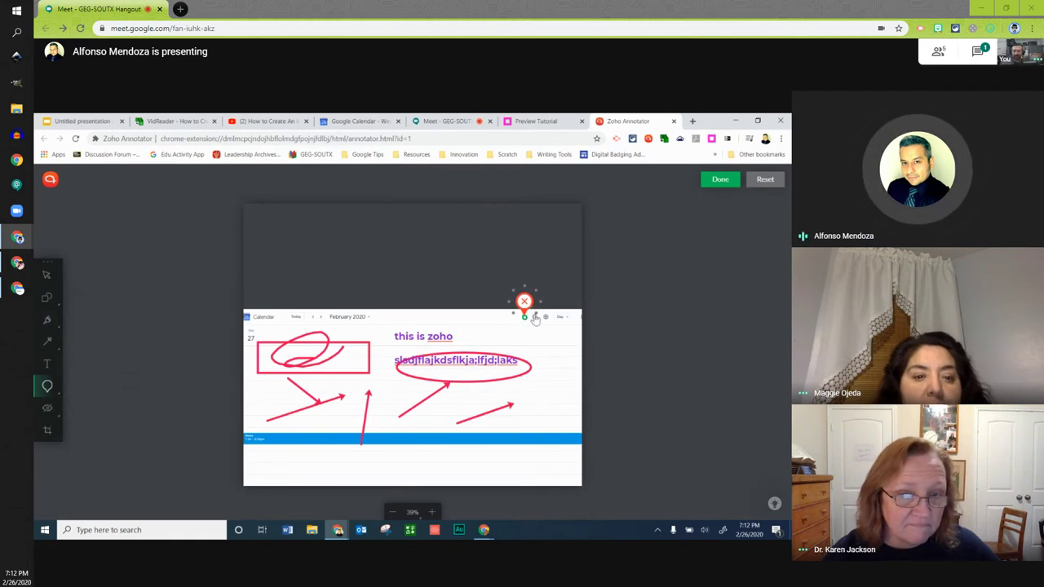
Crop off most of the empty dark area above the calendar and finish the annotation to reach the sharing options
left_click(47, 430)
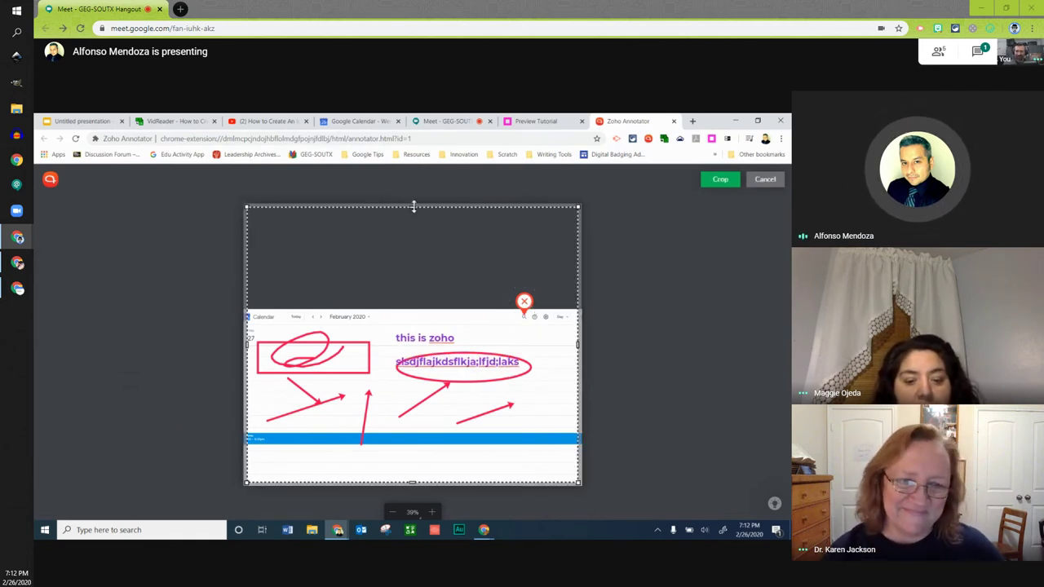
left_click_drag(414, 206, 413, 289)
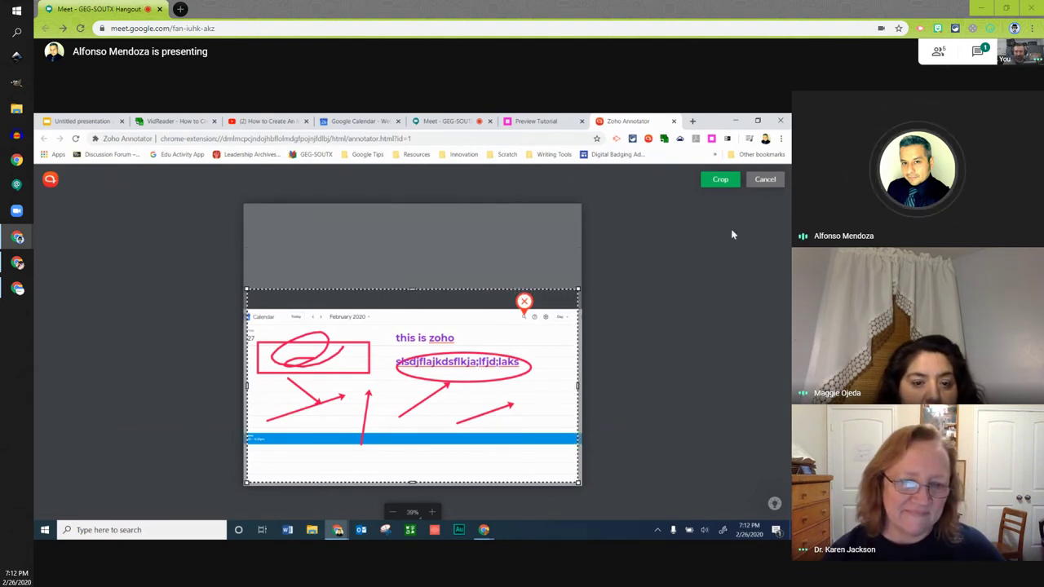
left_click(719, 180)
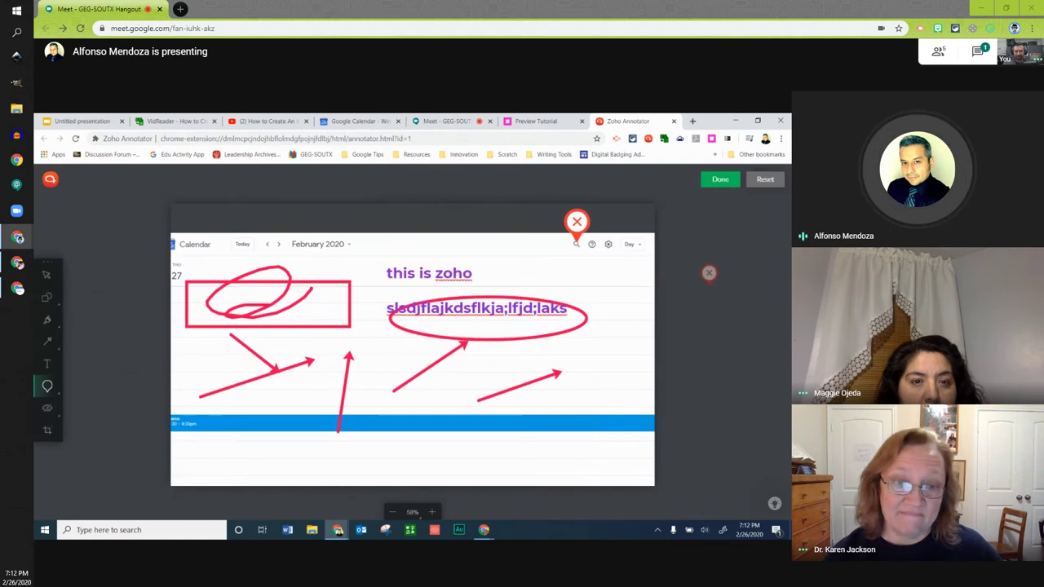
left_click(720, 183)
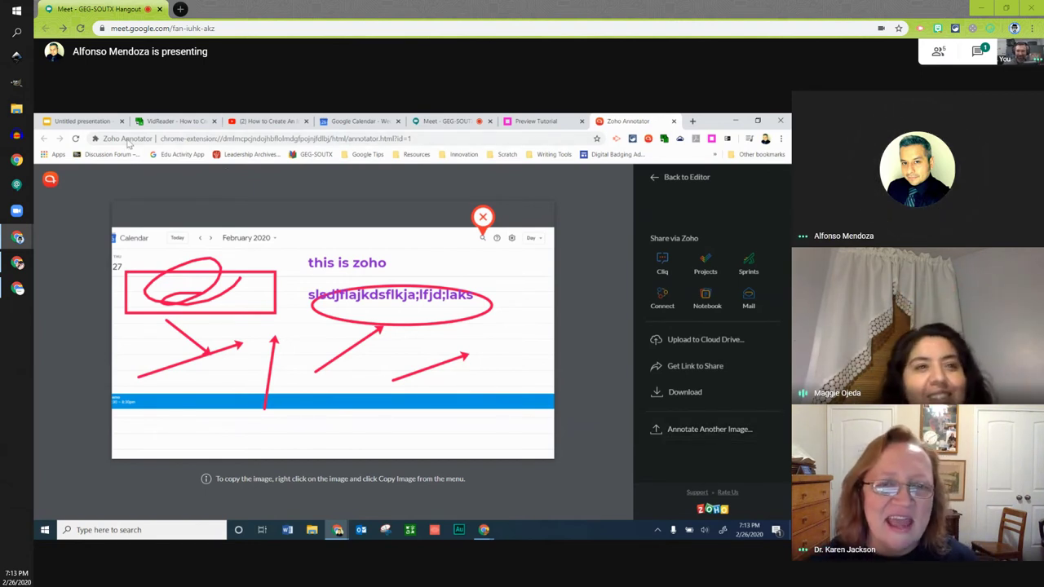
Try to capture part of the YouTube page "How to Create An Infographic With Adobe Spark Post" with Zoho Annotator
left_click(445, 121)
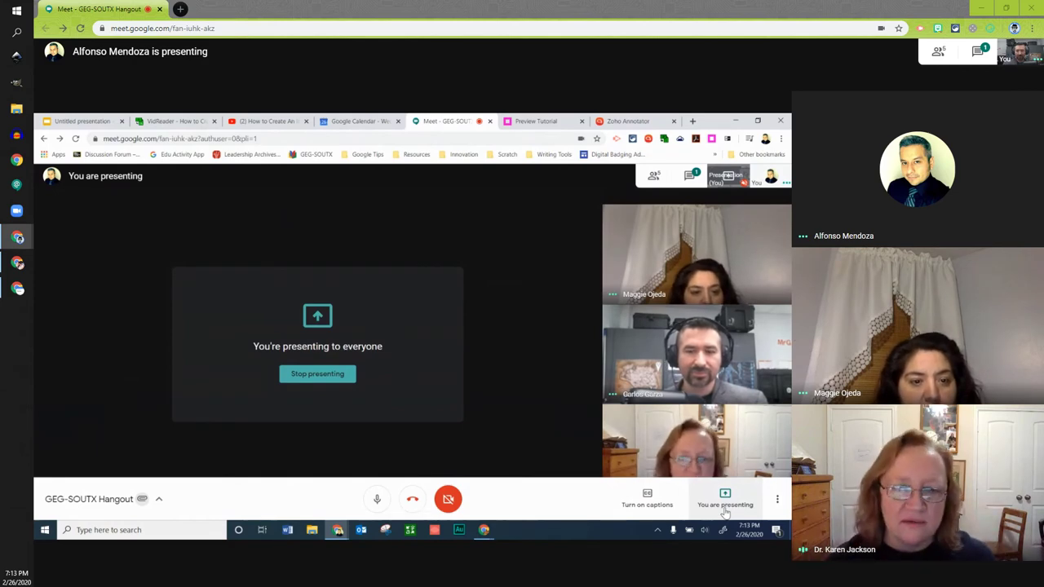
left_click(287, 121)
scroll(551, 228, "down", 1)
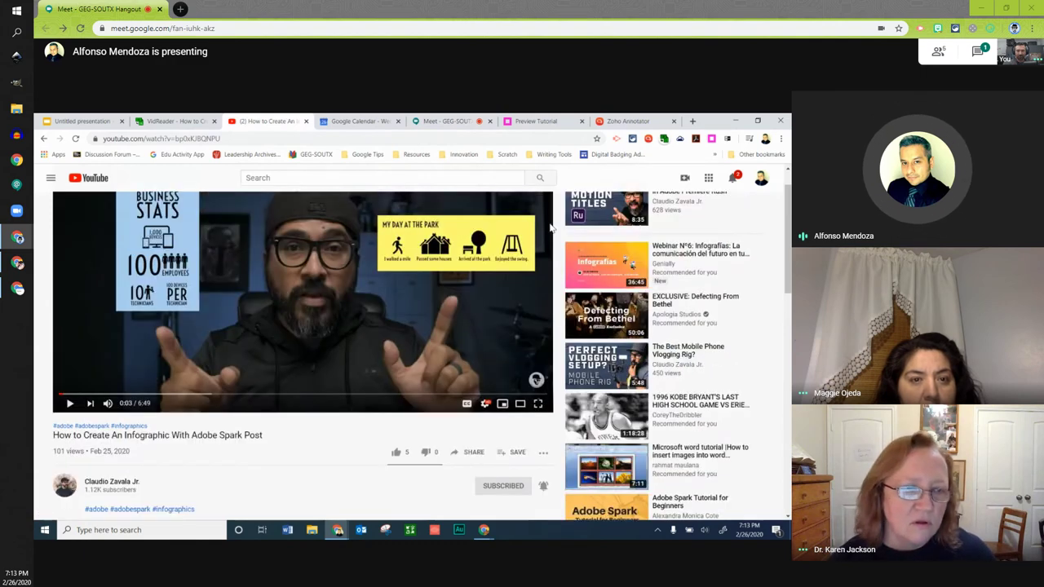
scroll(551, 228, "up", 1)
left_click(647, 139)
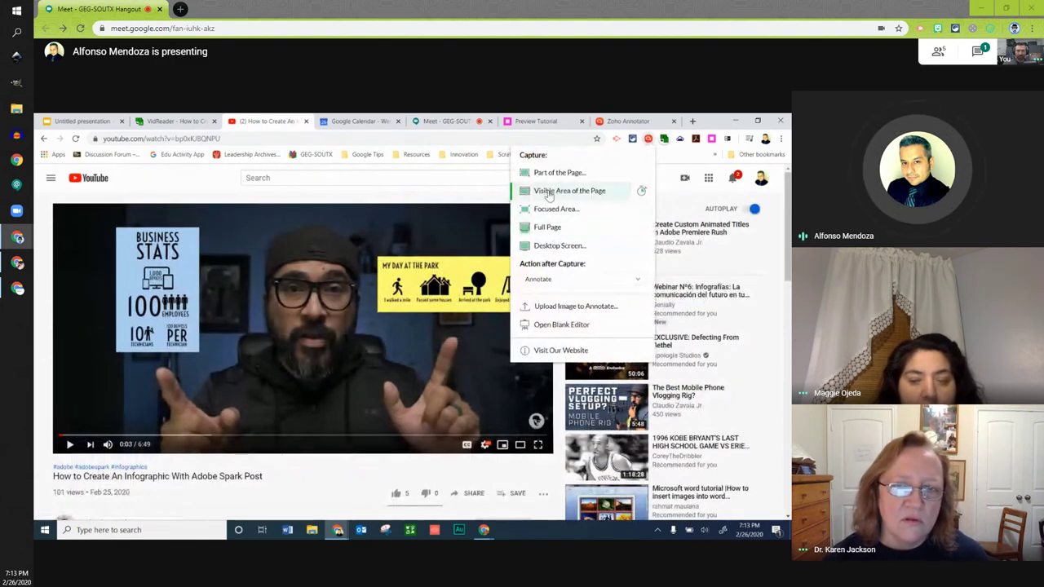
left_click(559, 172)
key("Escape")
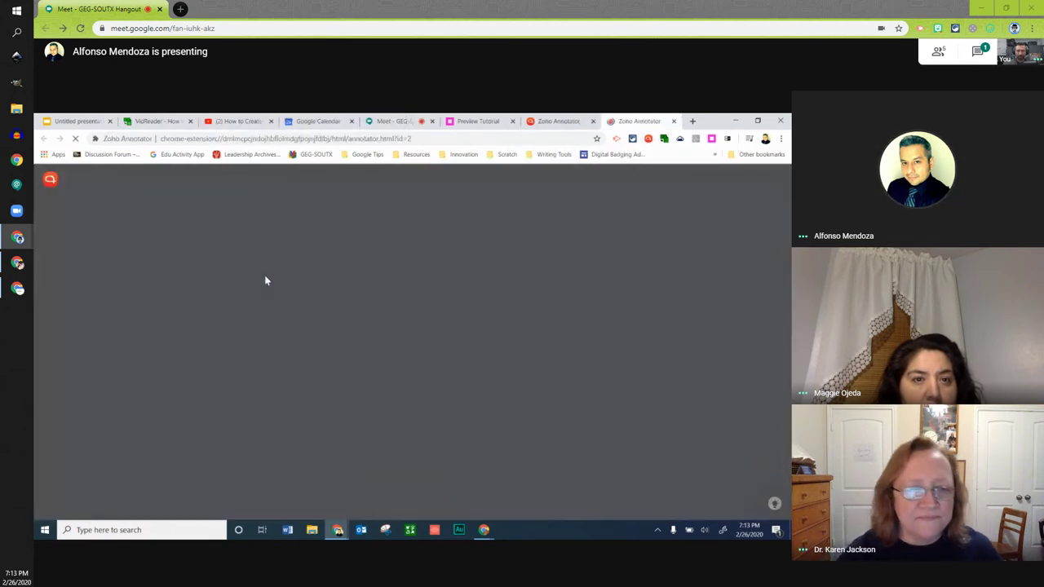
right_click(265, 274)
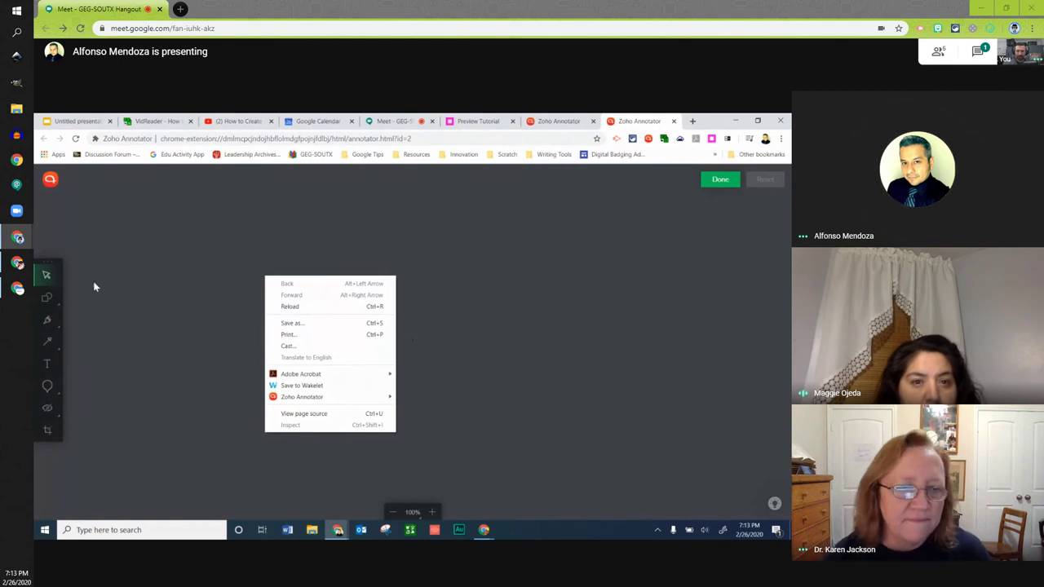
left_click(770, 194)
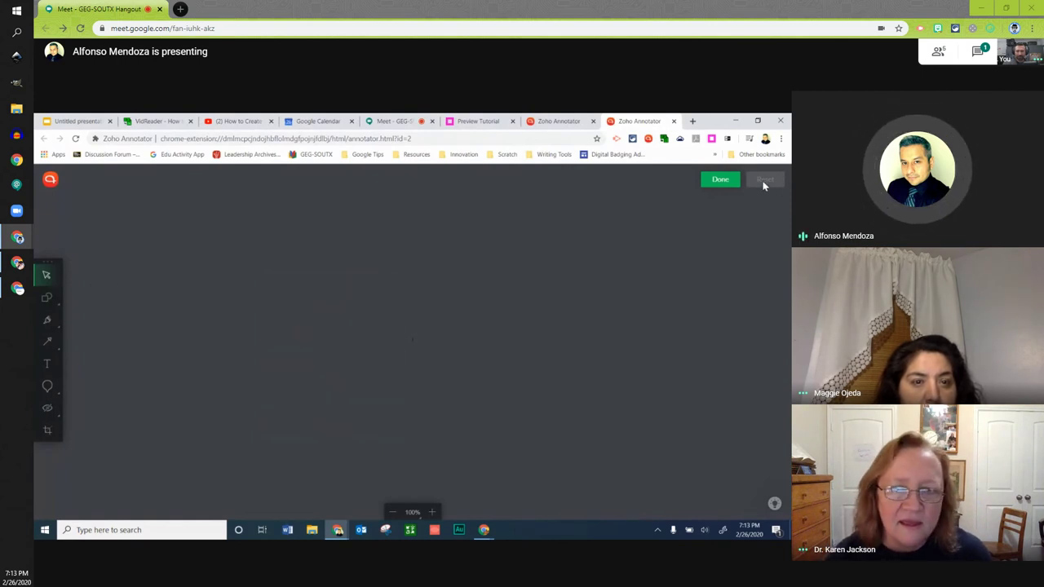
left_click(585, 121)
left_click(630, 122)
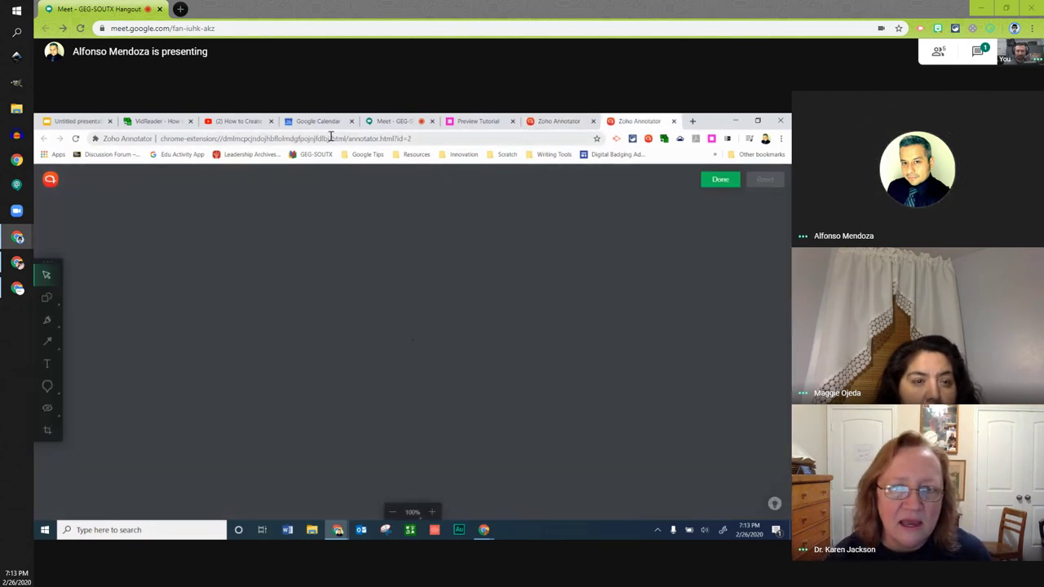
Capture the upper-right part of the YouTube video frame, including the "MY DAY AT THE PARK" infographic, for annotation
key("ctrl+3")
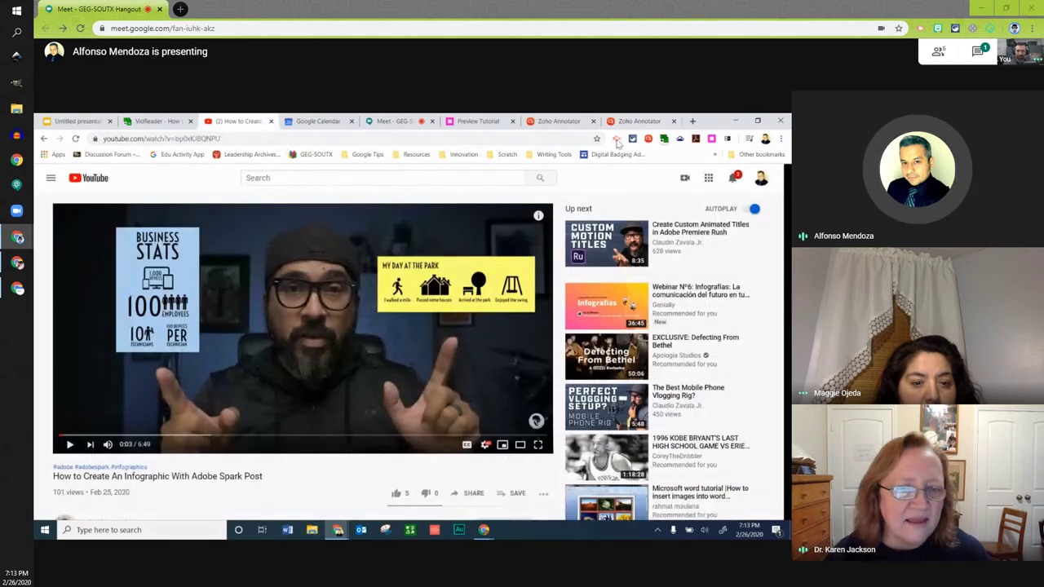
left_click(617, 140)
left_click(562, 188)
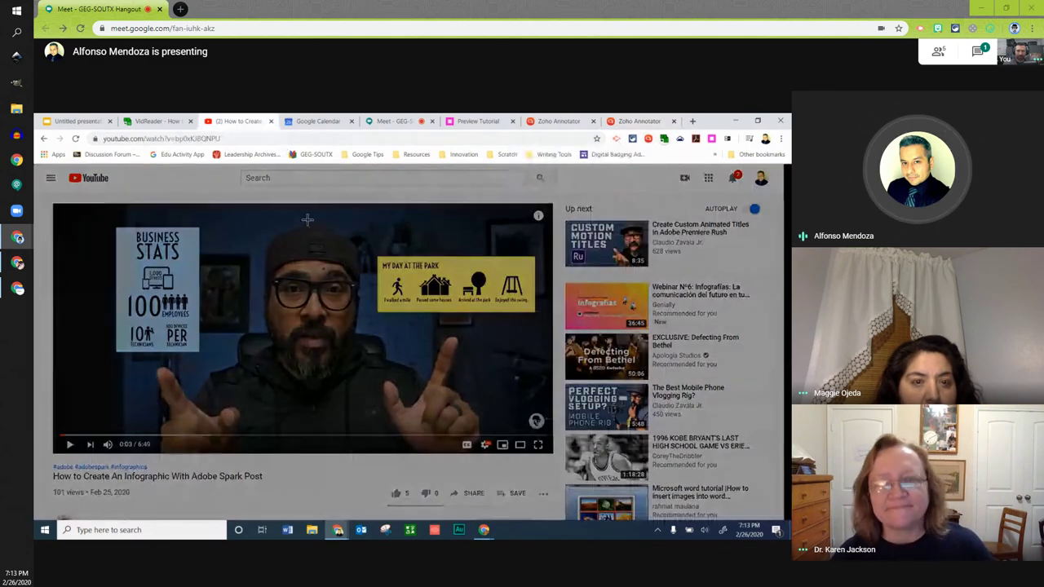
mouse_move(259, 196)
left_mouse_down()
mouse_move(328, 285)
mouse_move(552, 332)
left_mouse_up()
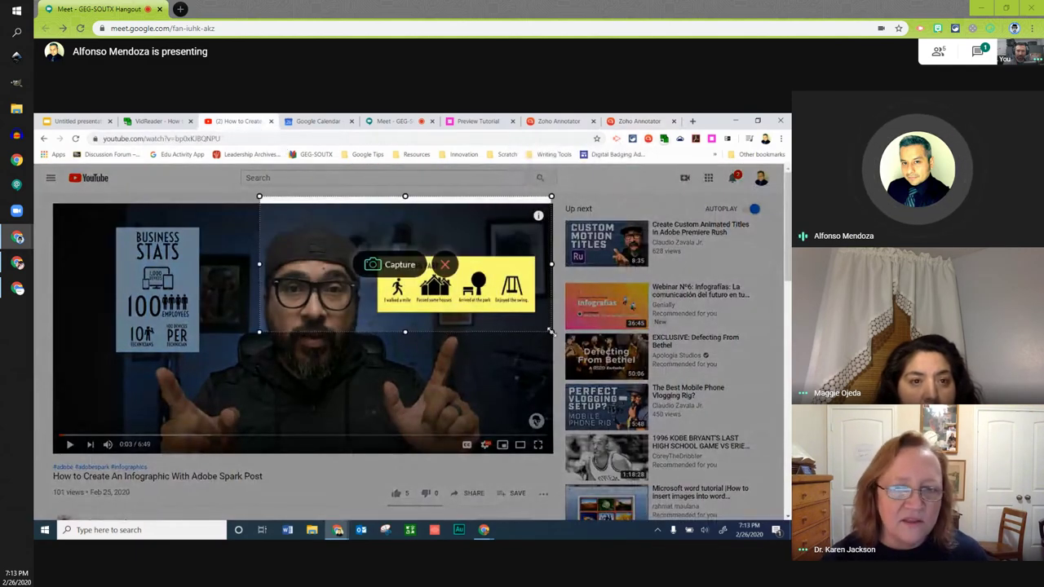
left_click(400, 265)
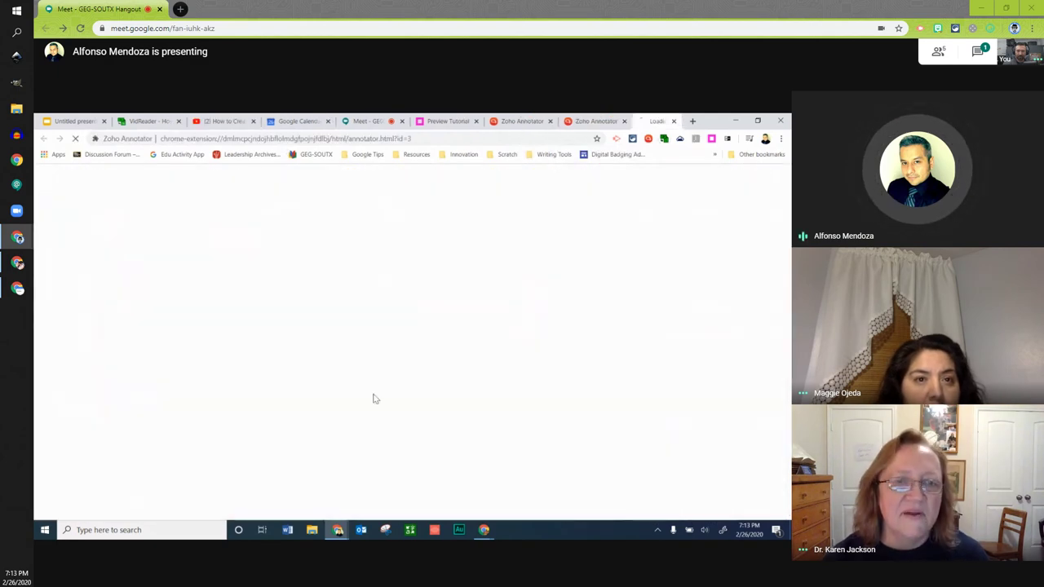